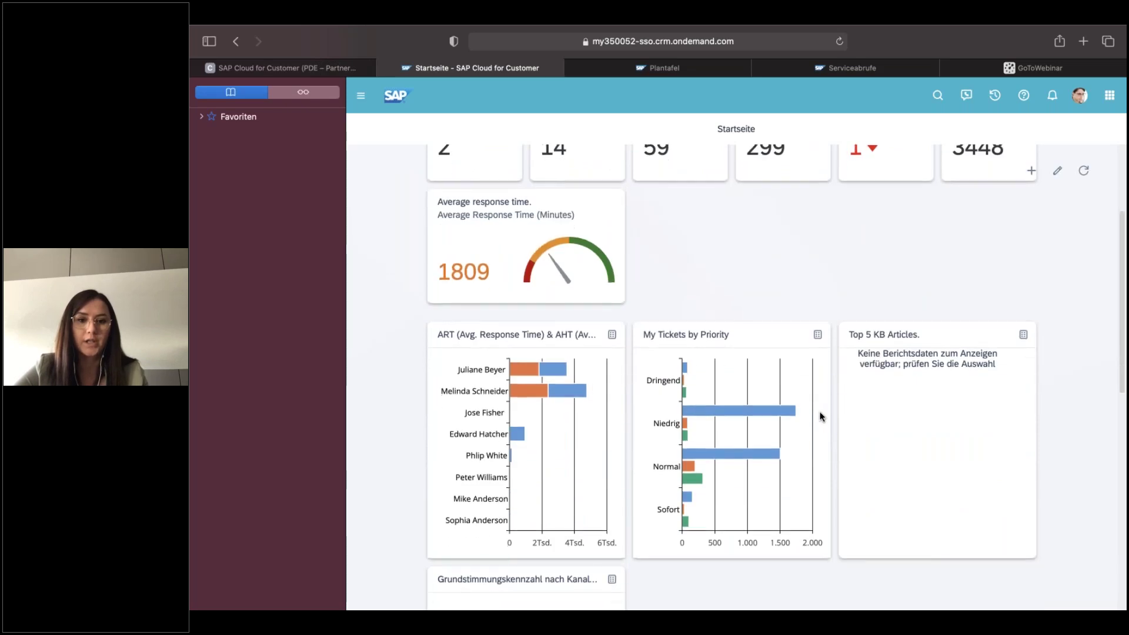
# - Review the reports on the home dashboard and open the list of service tickets
pyautogui.scroll(-3, 821, 418)
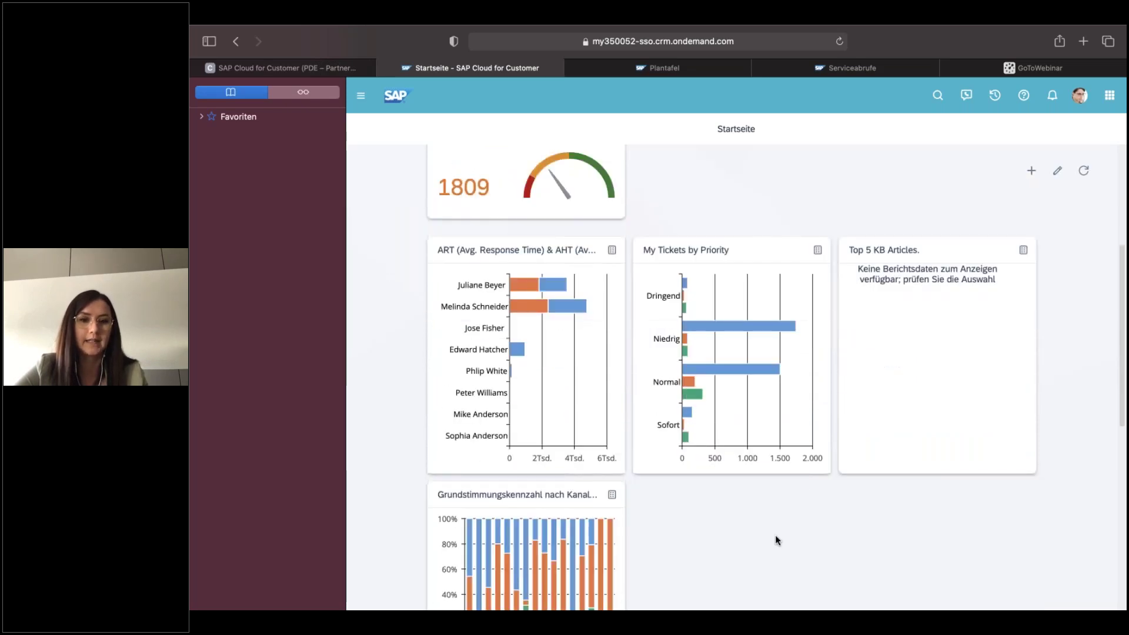
pyautogui.scroll(-4, 778, 540)
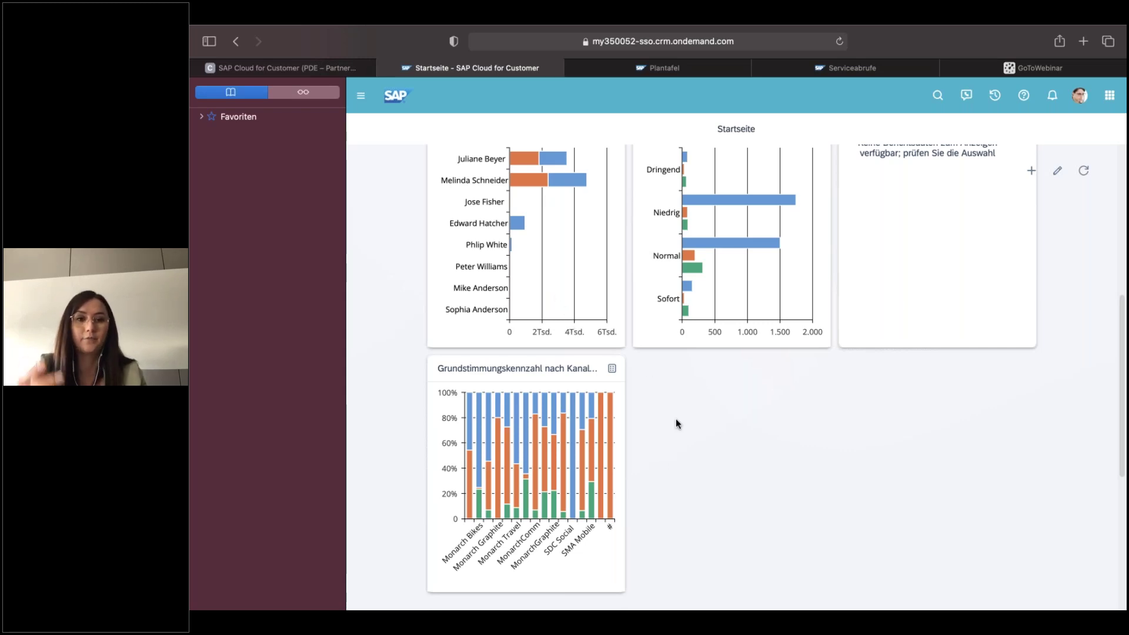
pyautogui.scroll(12, 676, 419)
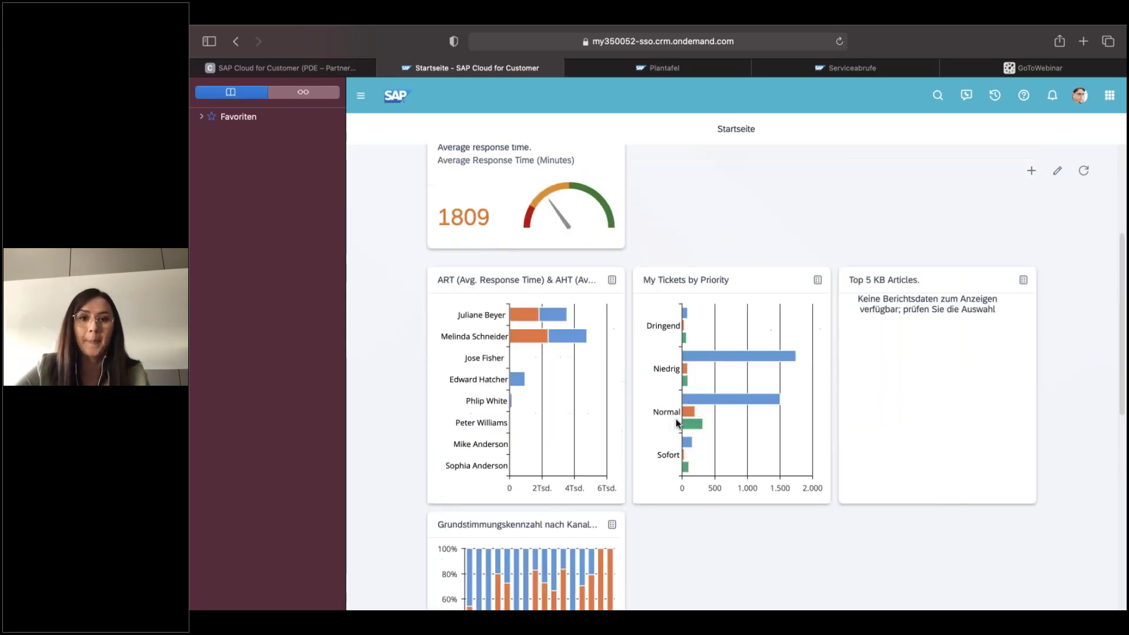
pyautogui.click(360, 97)
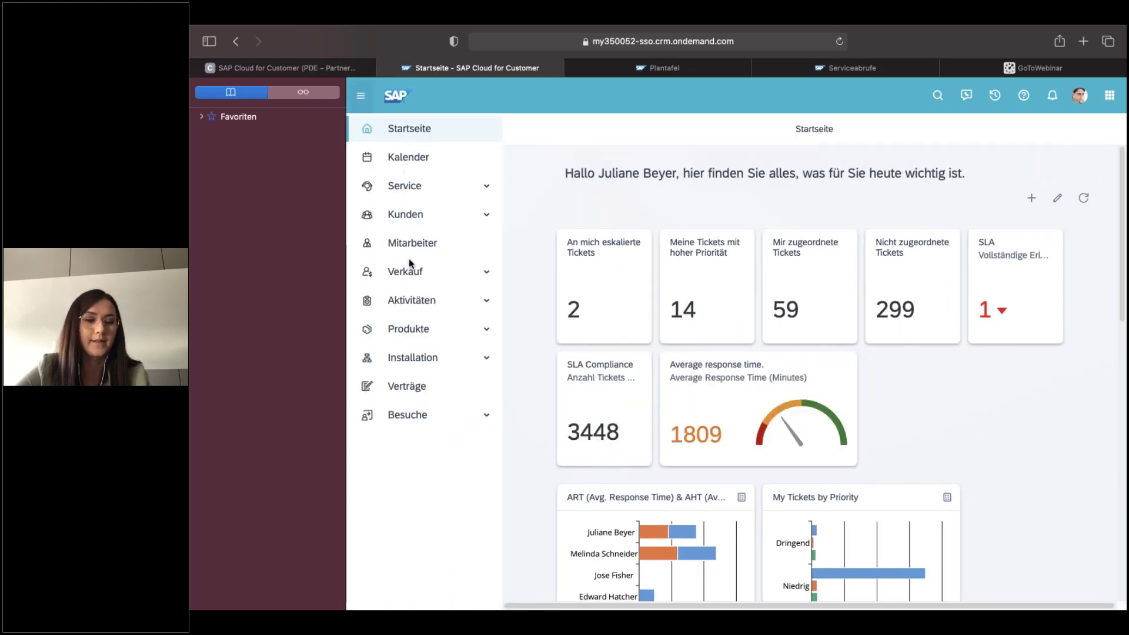
pyautogui.click(428, 183)
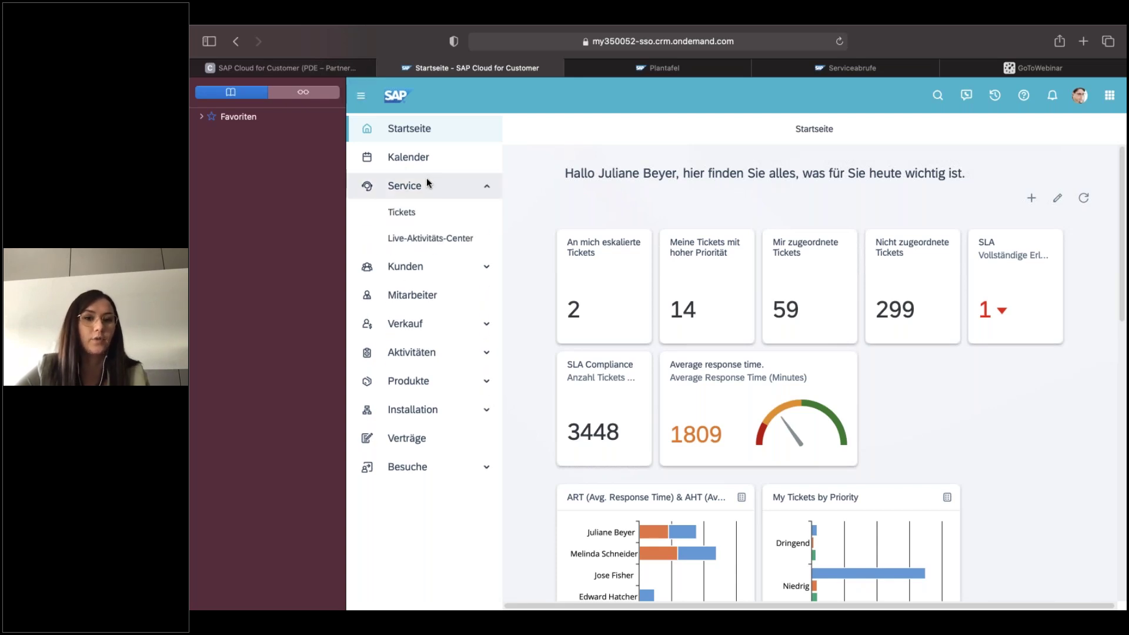
pyautogui.click(410, 213)
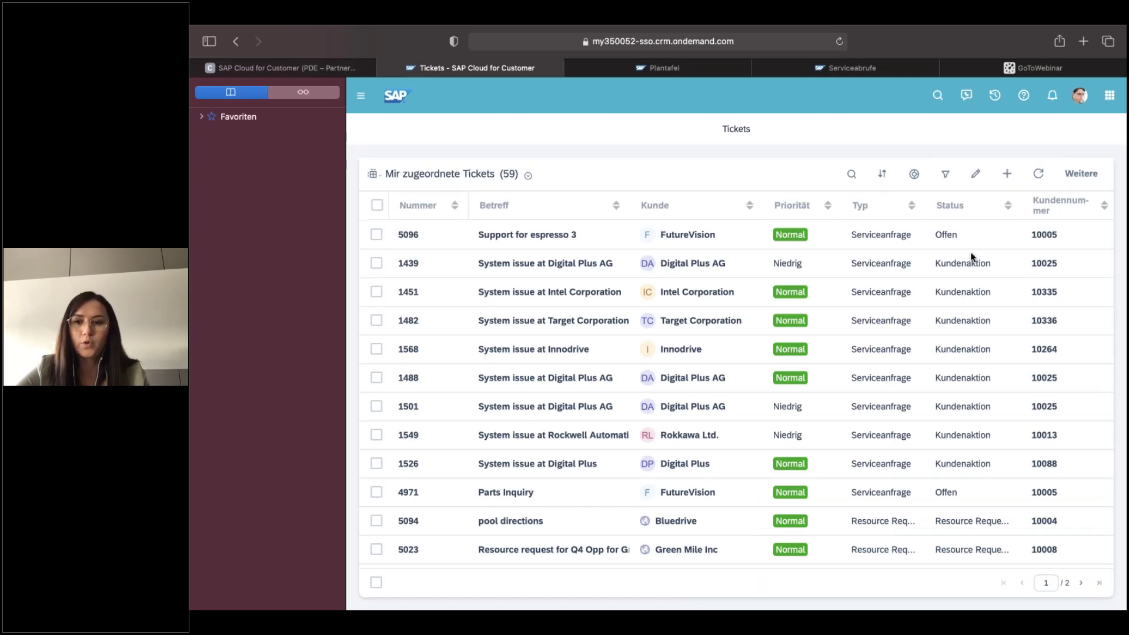
# - Start a new service ticket and enter "Printer Issue" as its title
pyautogui.click(1008, 174)
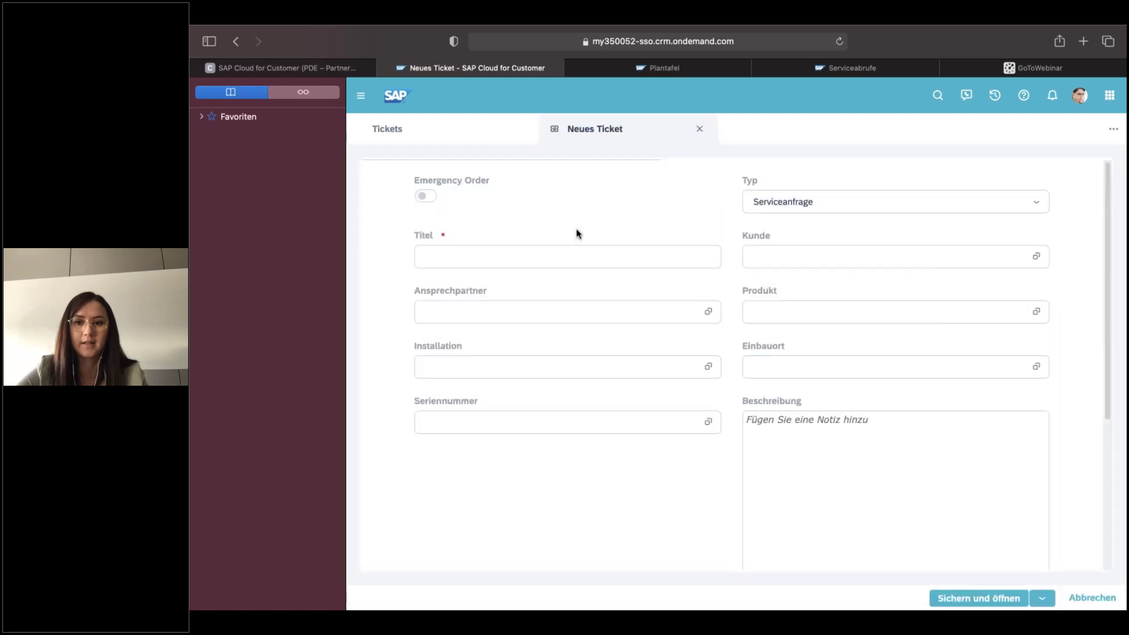
pyautogui.scroll(-2, 553, 238)
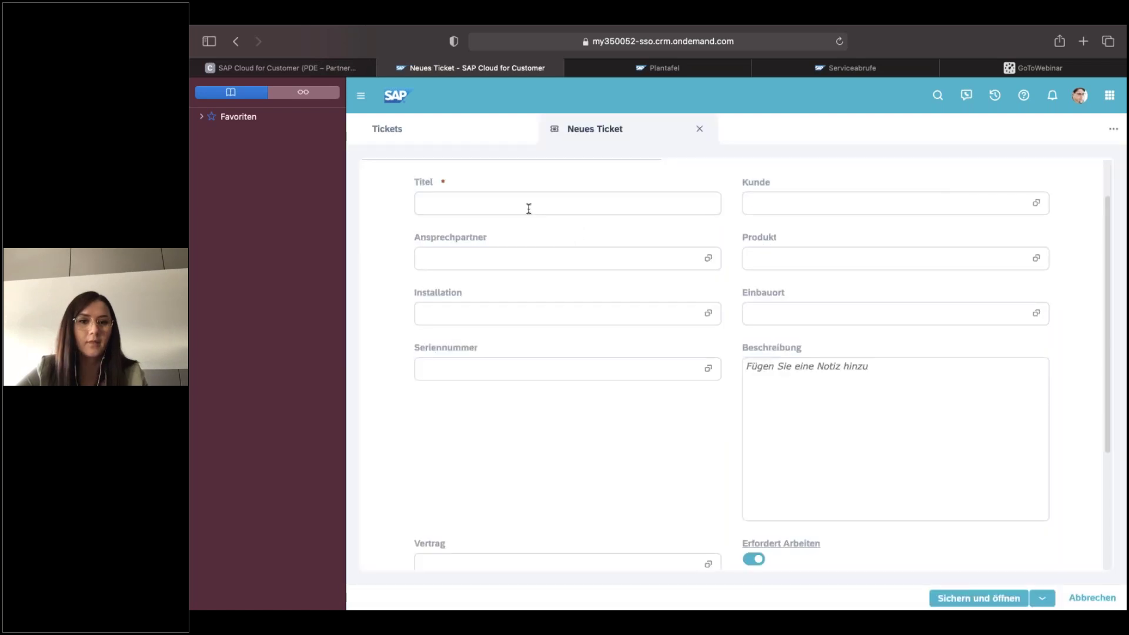
pyautogui.click(528, 209)
pyautogui.write('Pri')
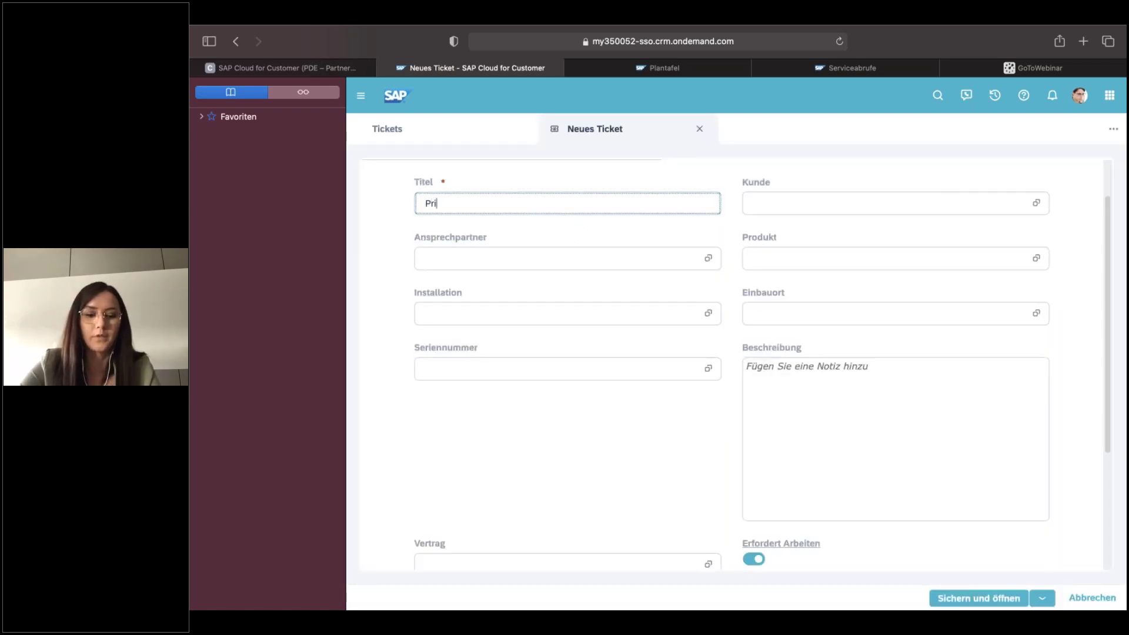
pyautogui.write('nter Issue')
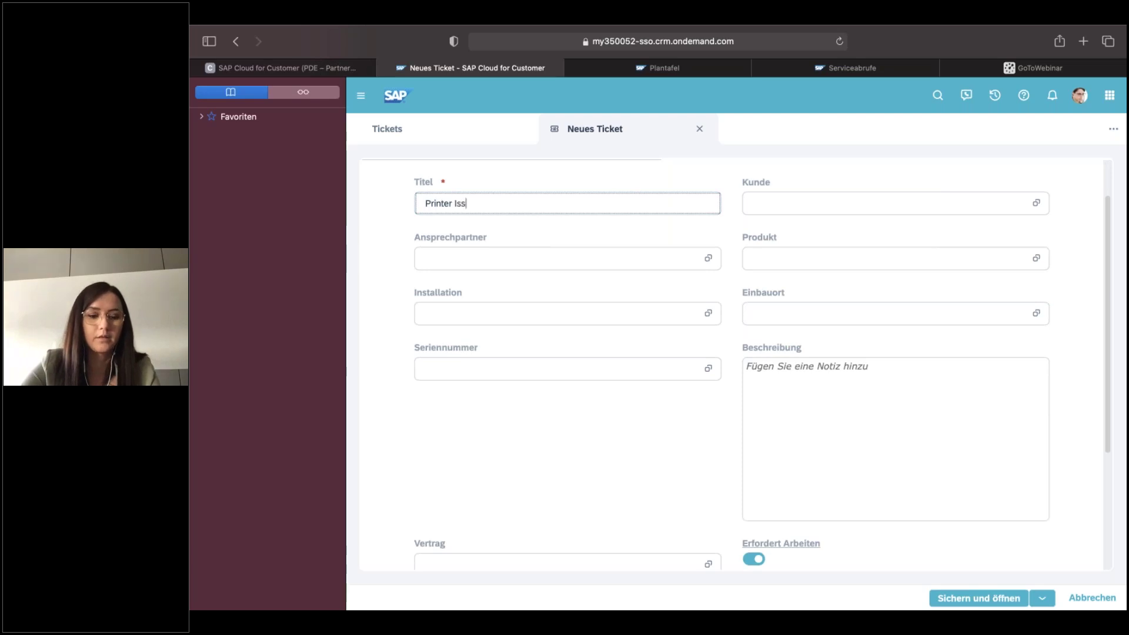
# - Search the customer field for "Alpha" and assign Alpha Center as the ticket's customer
pyautogui.click(809, 209)
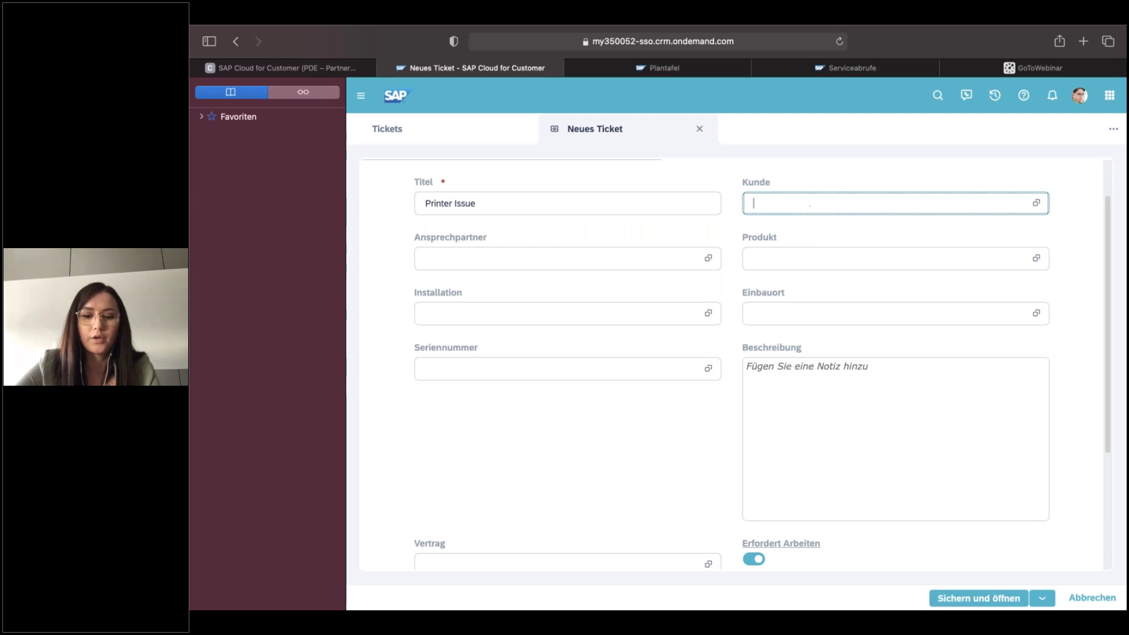
pyautogui.write('Alpa')
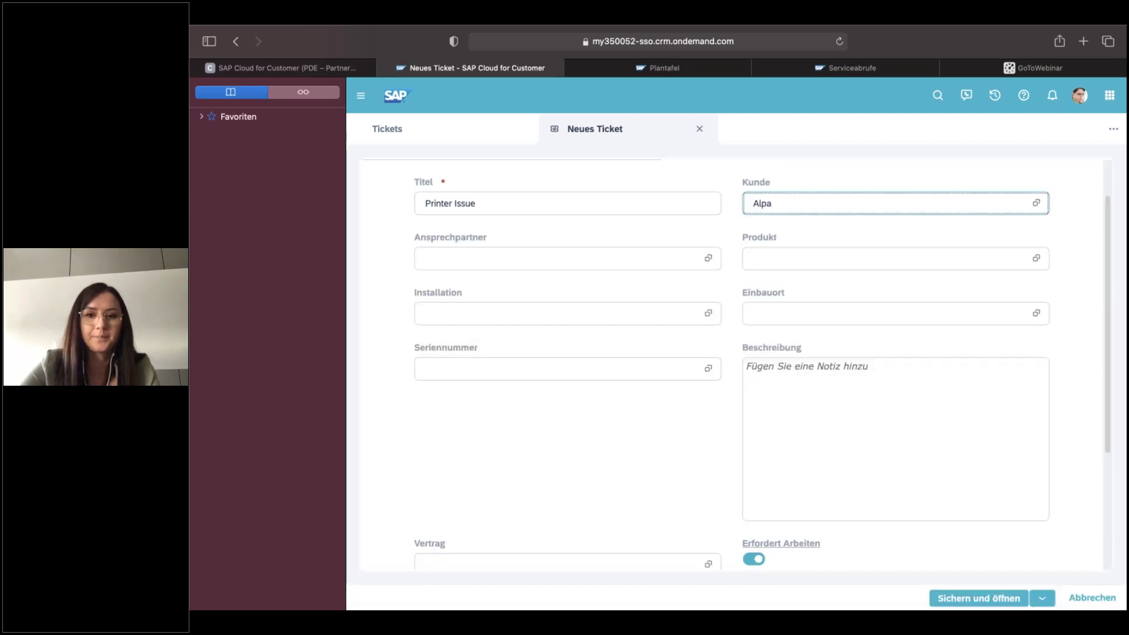
pyautogui.press('BackSpace')
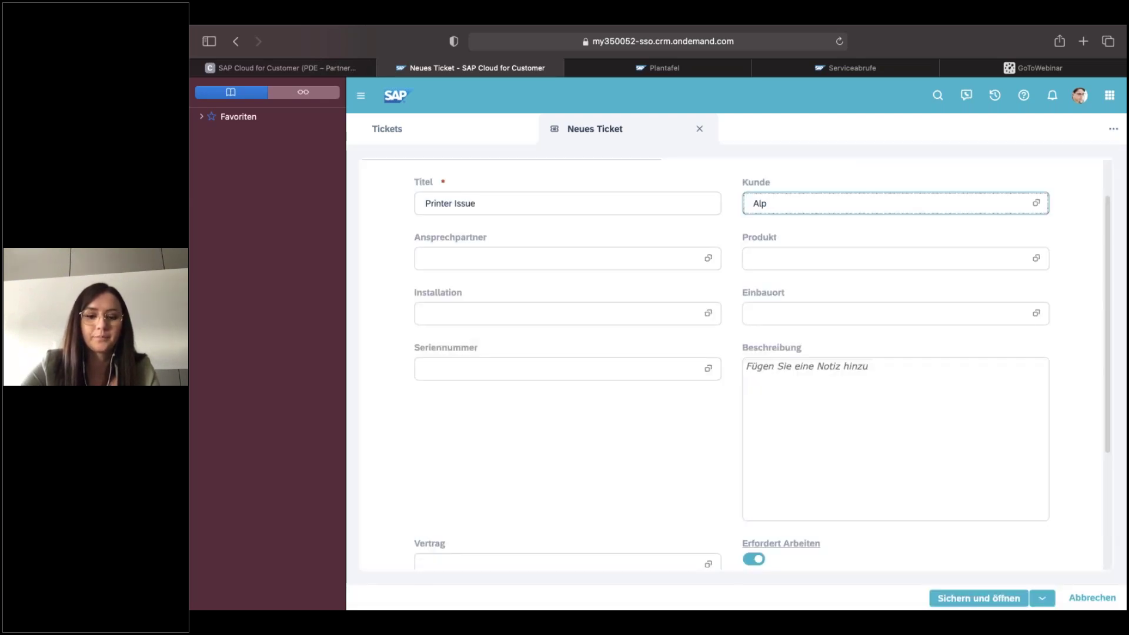
pyautogui.press('BackSpace')
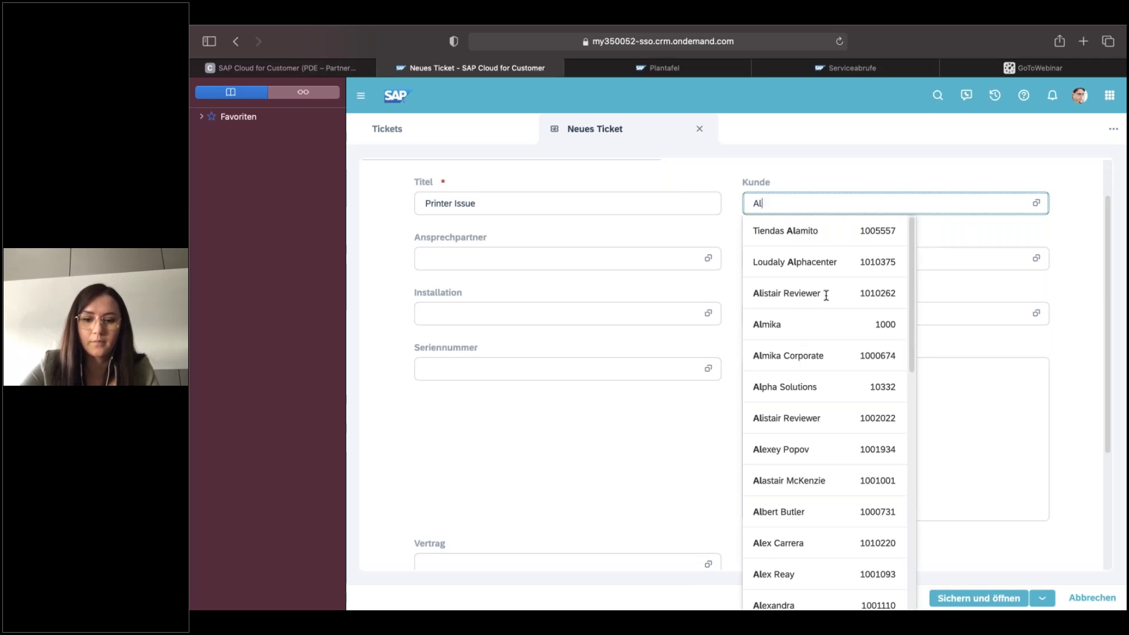
pyautogui.write('pha')
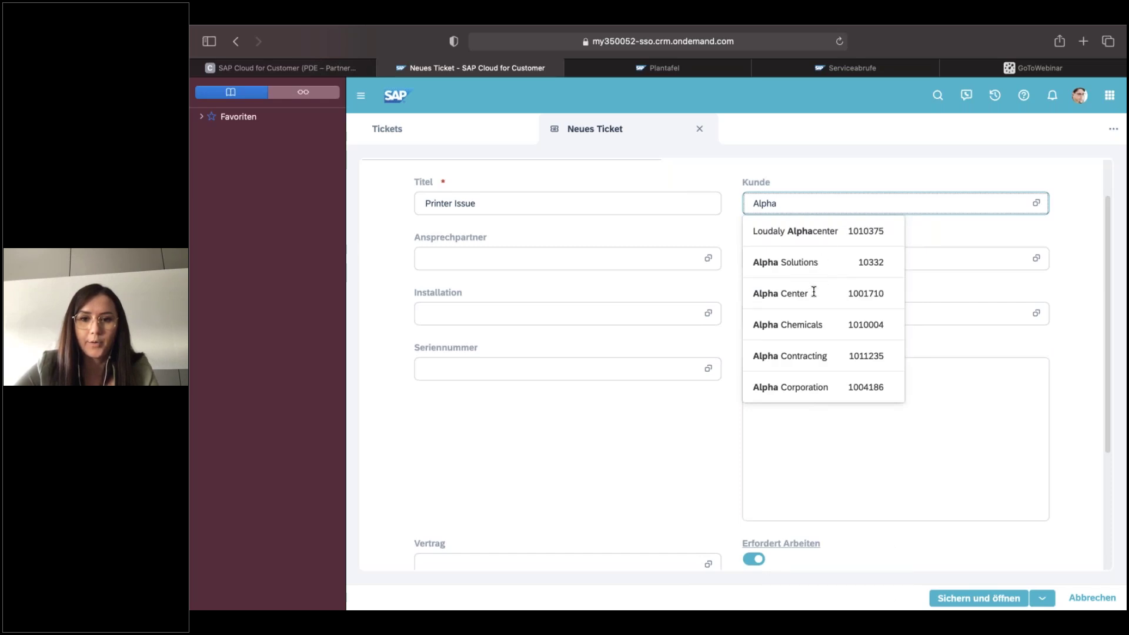
pyautogui.click(814, 293)
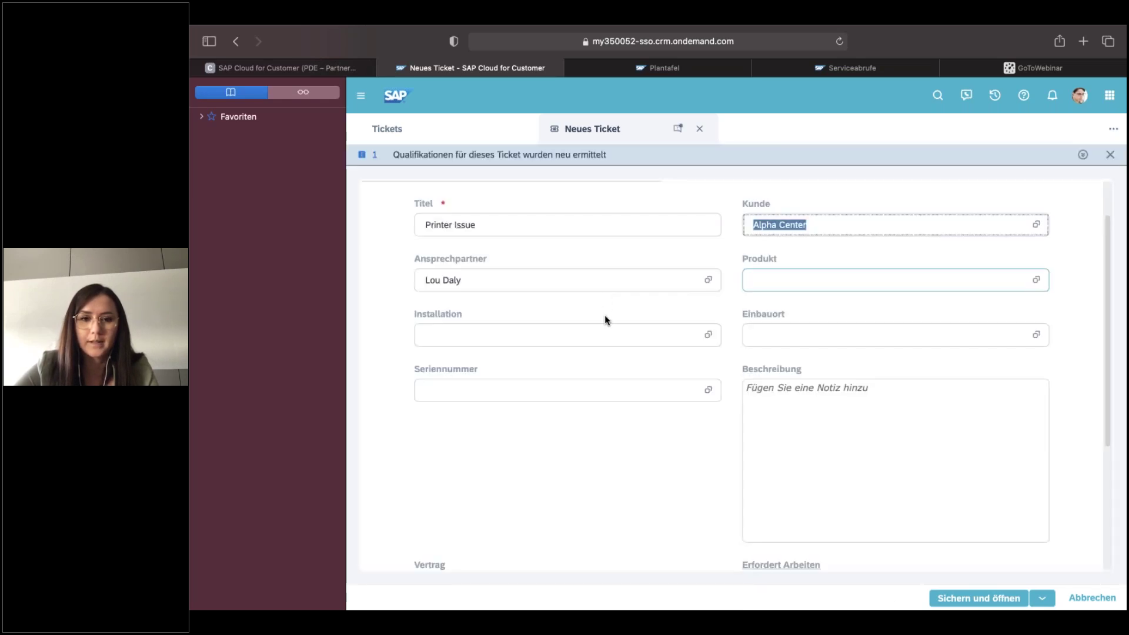
# - Select serial number ZP222 for the ticket and enter the description "Sehr drignend"
pyautogui.scroll(-2, 604, 317)
pyautogui.click(536, 364)
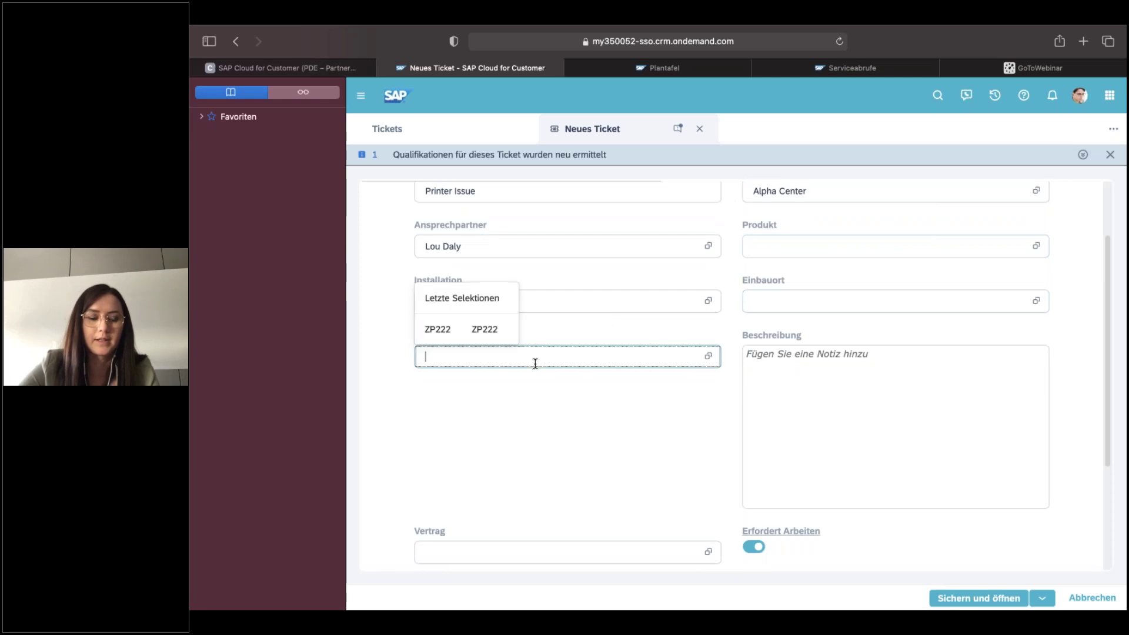
pyautogui.click(483, 328)
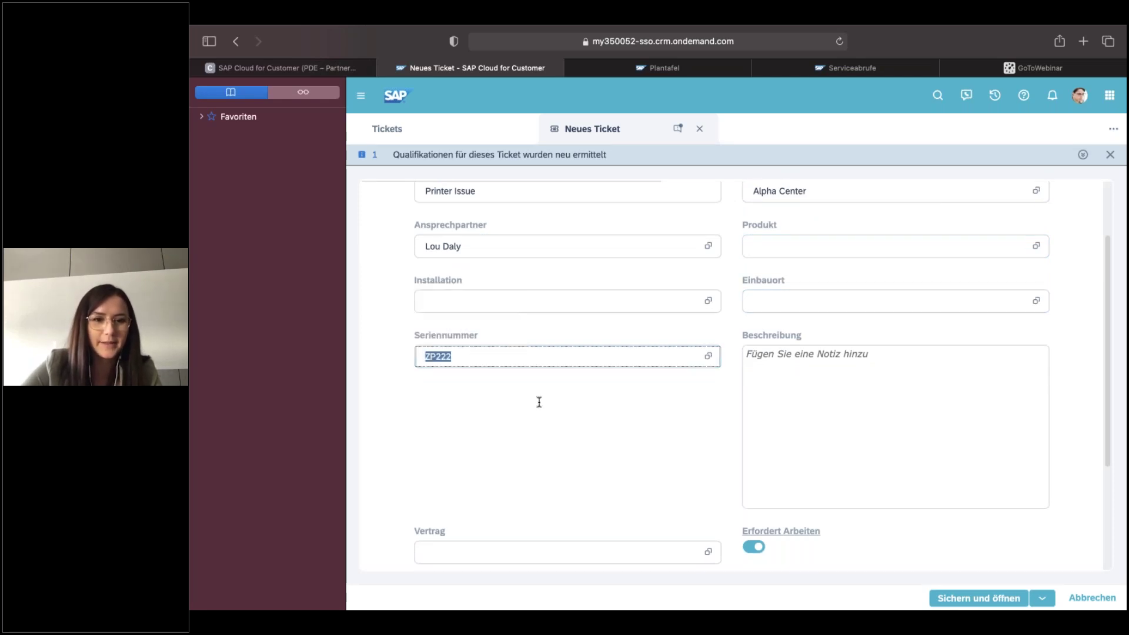
pyautogui.click(821, 424)
pyautogui.write('Sehr drignend')
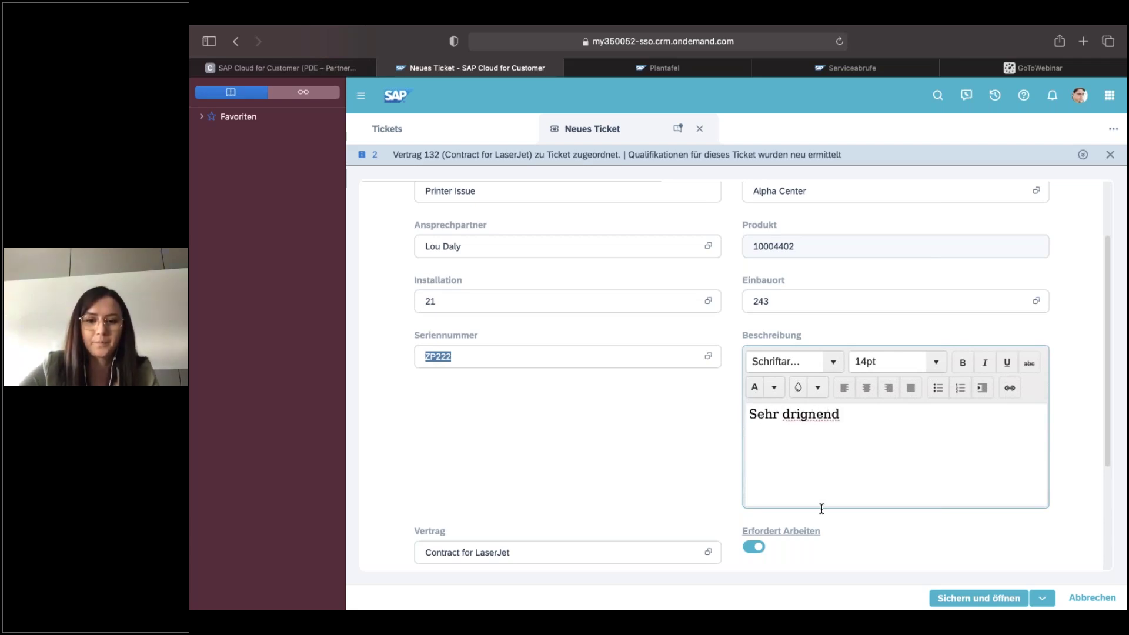
# - Check the new ticket's remaining fields, including contract and requested dates, then save and open the ticket
pyautogui.scroll(-3, 821, 508)
pyautogui.scroll(-3, 804, 485)
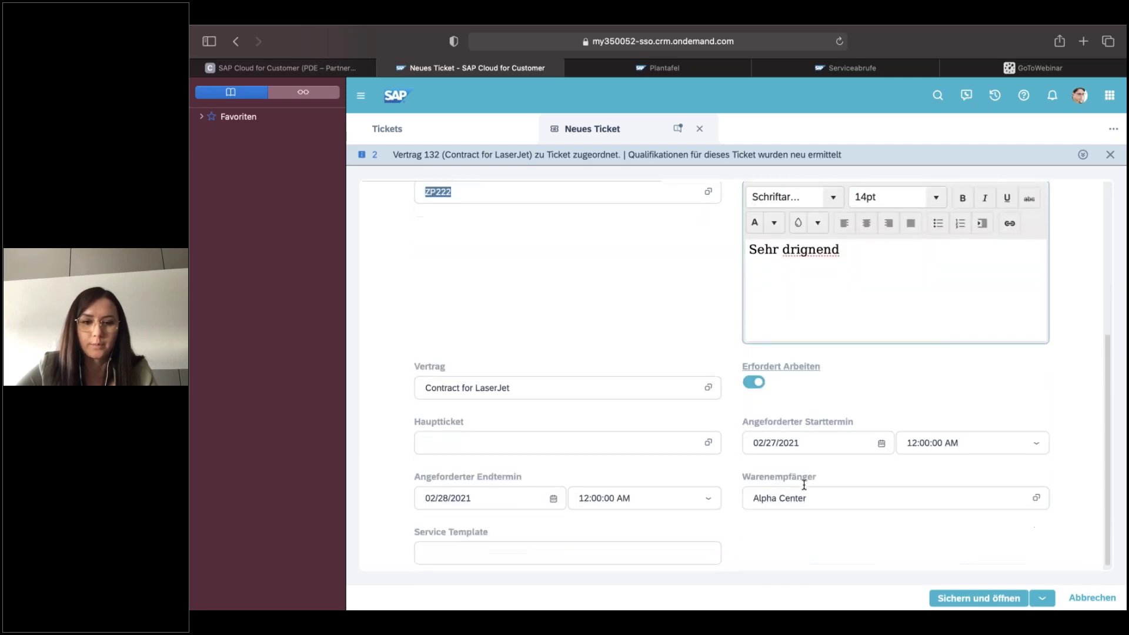
pyautogui.scroll(-1, 804, 485)
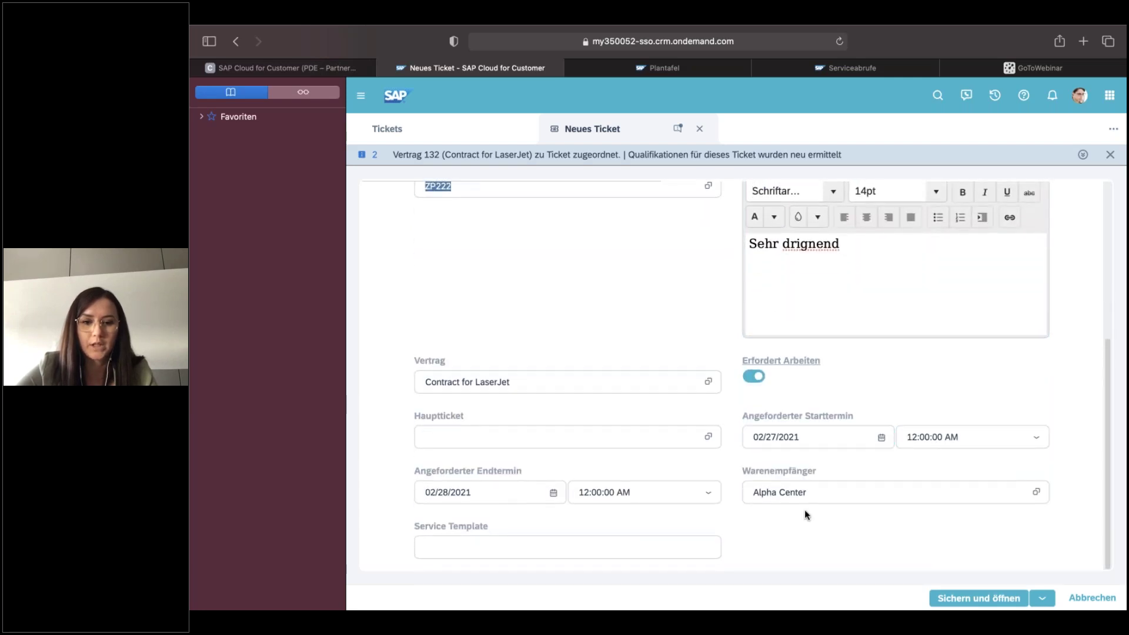
pyautogui.scroll(5, 806, 525)
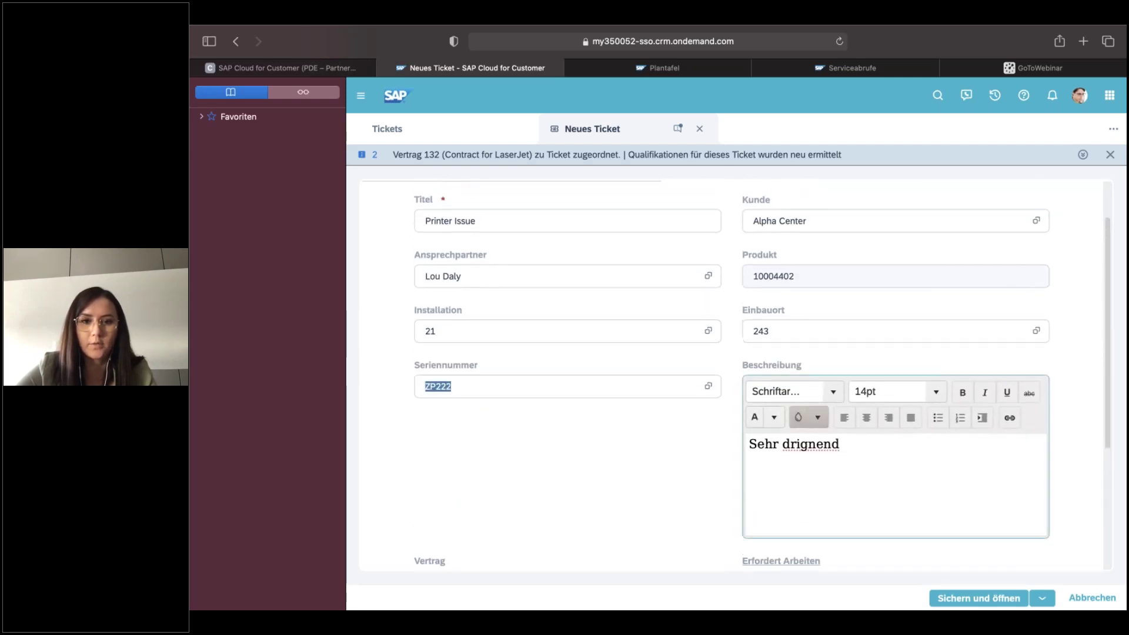
pyautogui.scroll(-3, 807, 525)
pyautogui.scroll(-2, 735, 376)
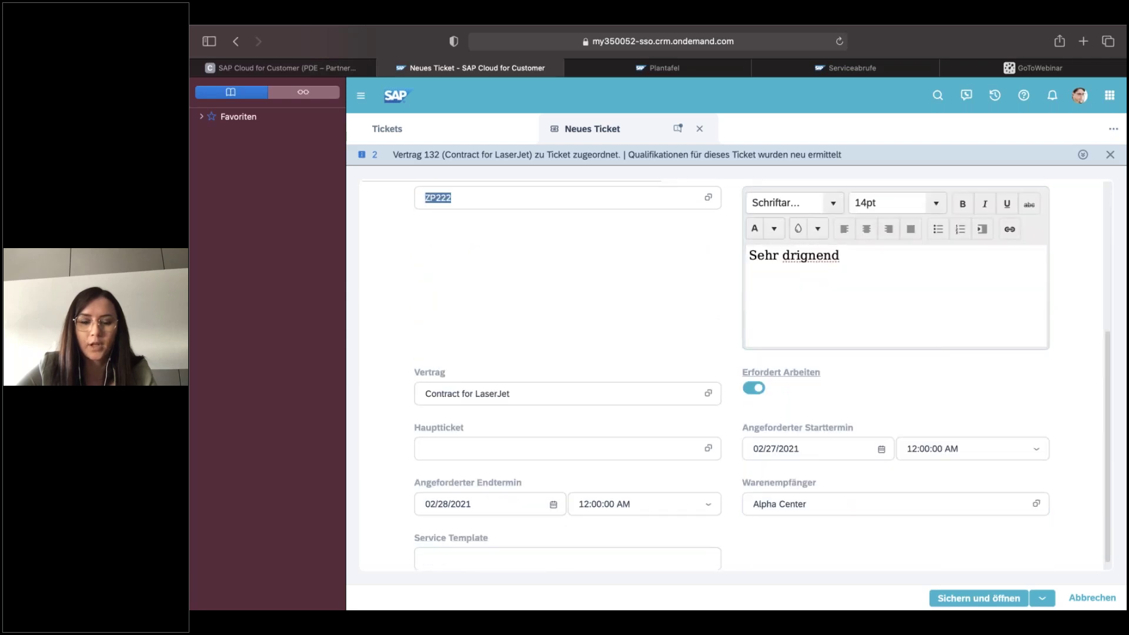
pyautogui.click(972, 598)
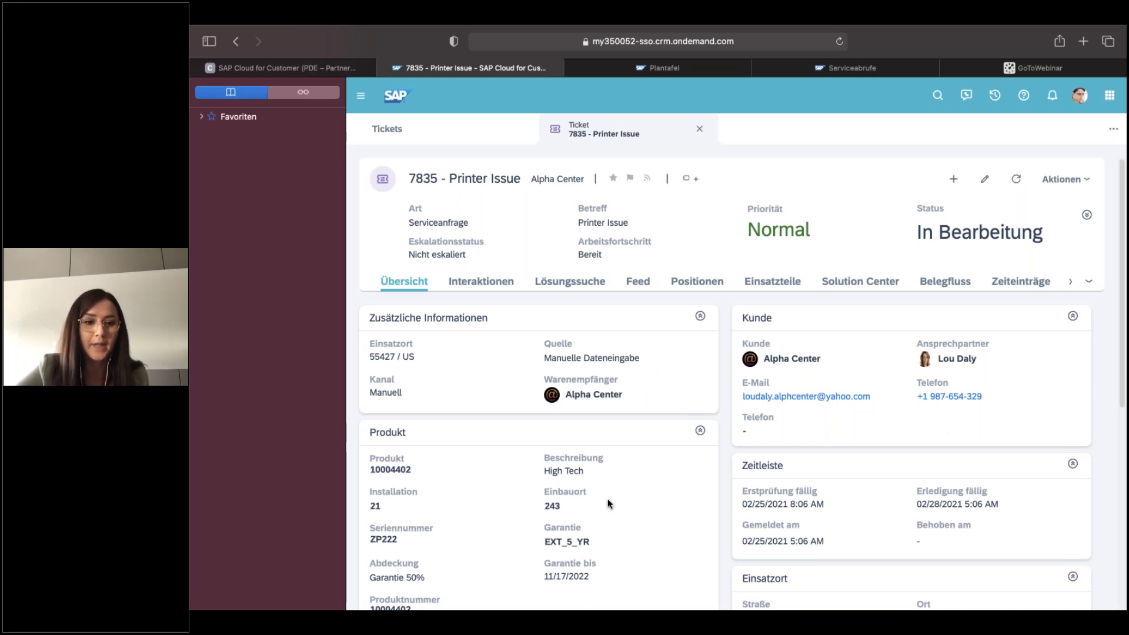
# - Examine the saved ticket's overview sections and its expanded header, including the assigned service team and the FSM release field
pyautogui.scroll(-3, 608, 499)
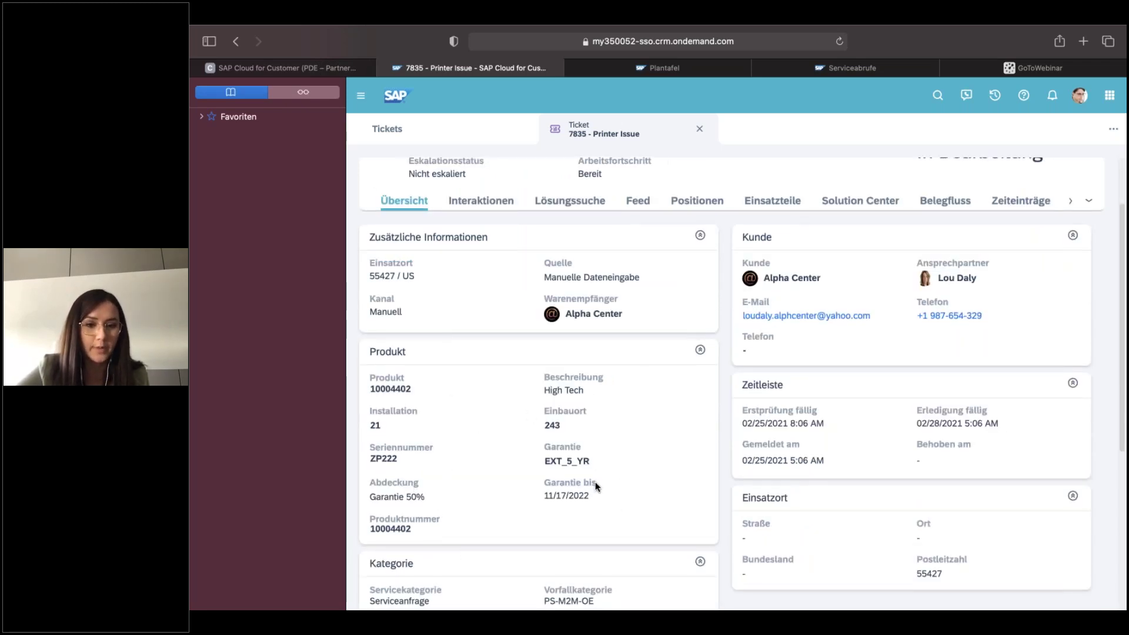
pyautogui.scroll(-2, 627, 507)
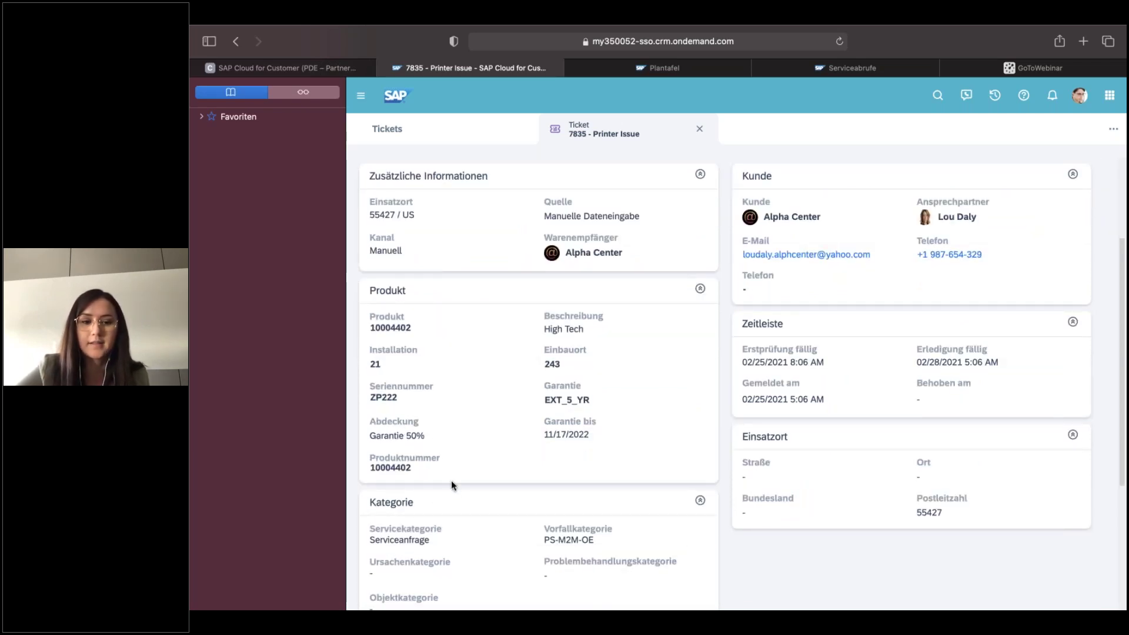
pyautogui.scroll(-7, 451, 482)
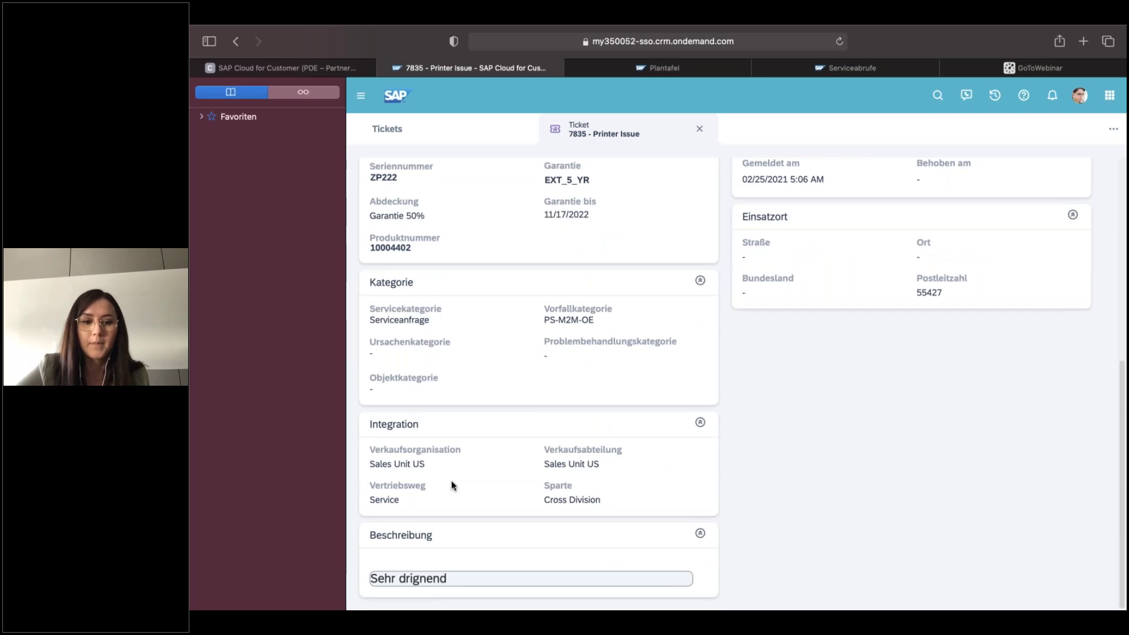
pyautogui.scroll(1, 451, 481)
pyautogui.scroll(11, 451, 481)
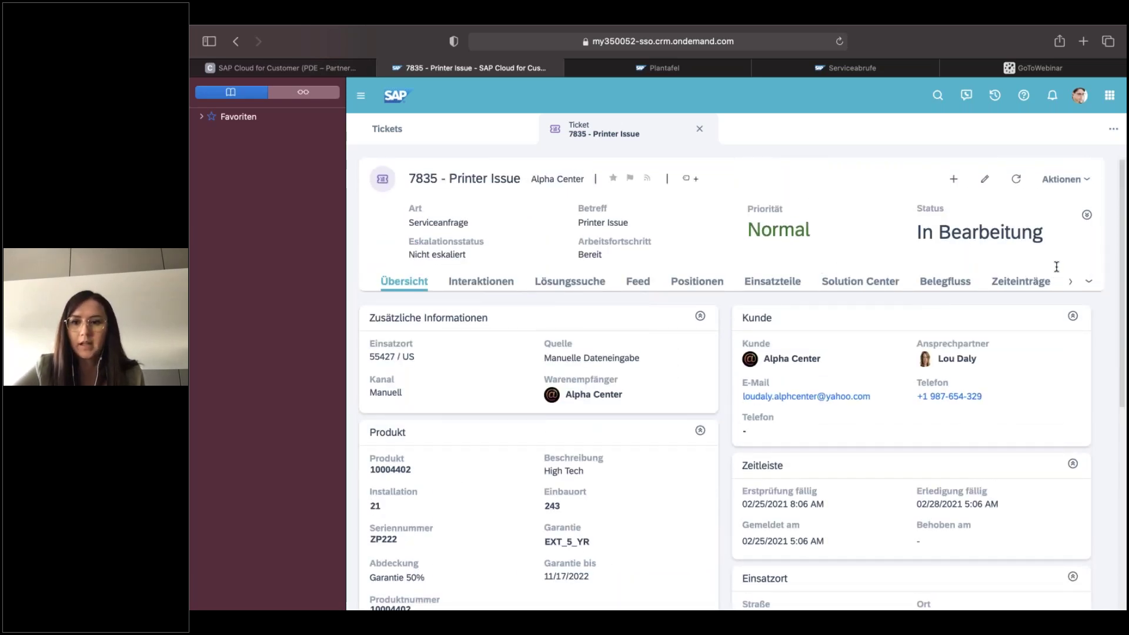
pyautogui.click(1087, 213)
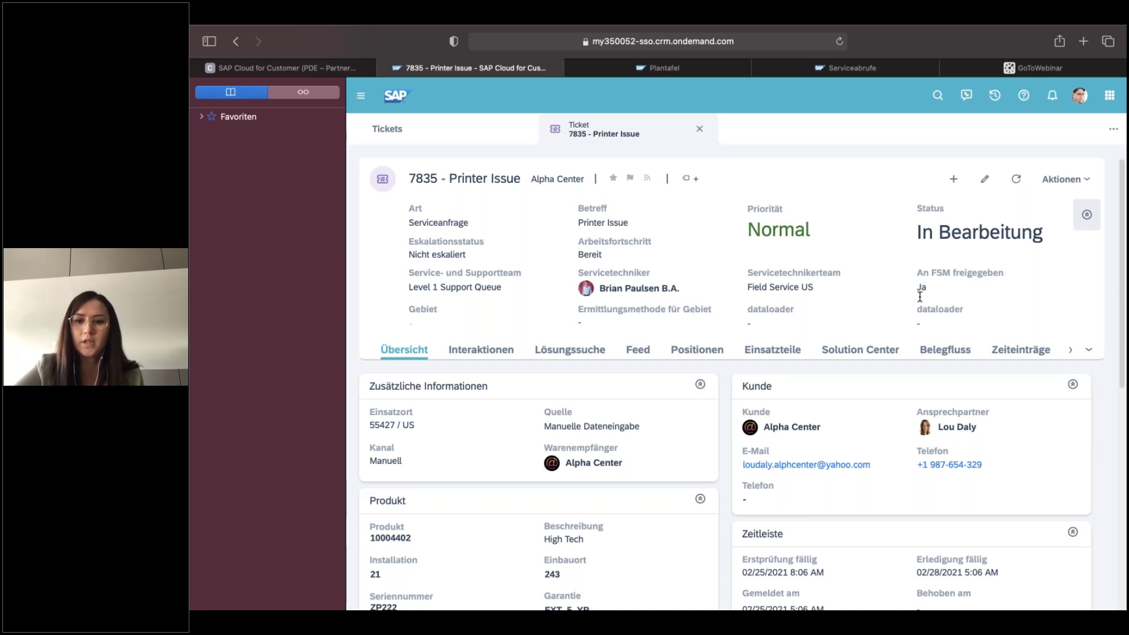
pyautogui.moveTo(914, 290); pyautogui.dragTo(938, 288)
pyautogui.click(938, 287)
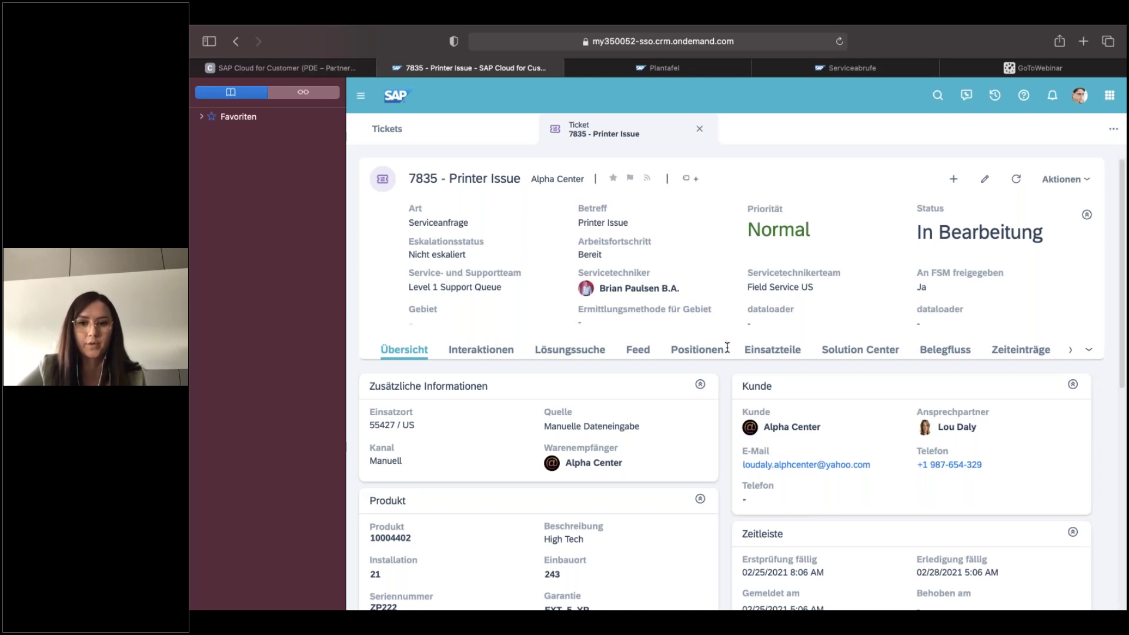
# - Switch to PowerPoint, present the slides from the Servicemitarbeiter slide through the Dispatcher slide, and end the slide show
pyautogui.moveTo(679, 586)
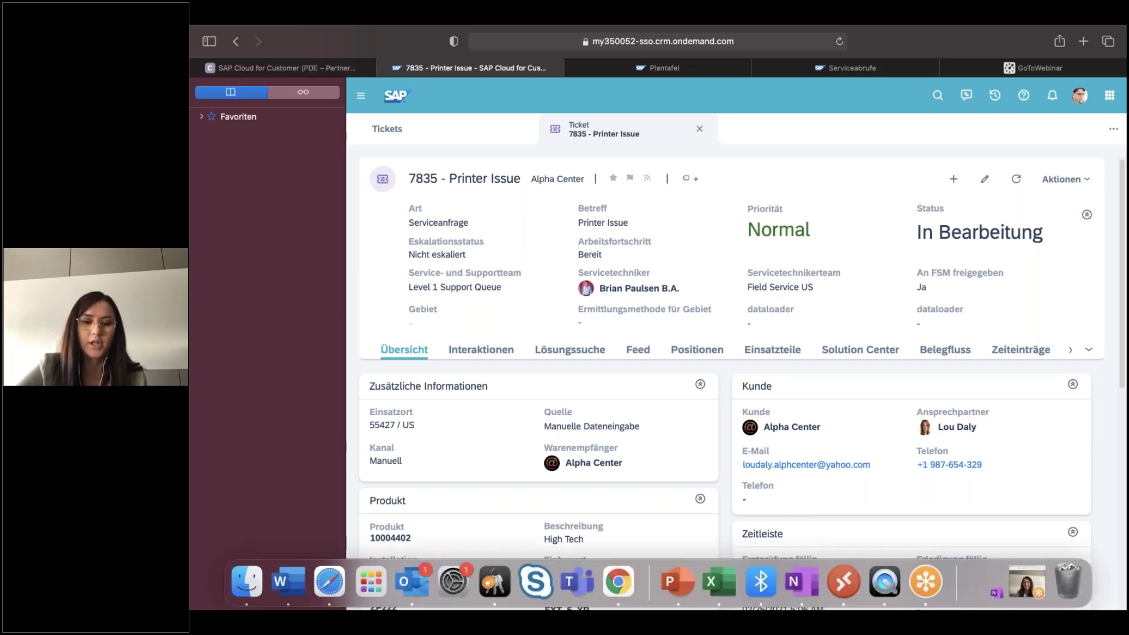
pyautogui.click(679, 586)
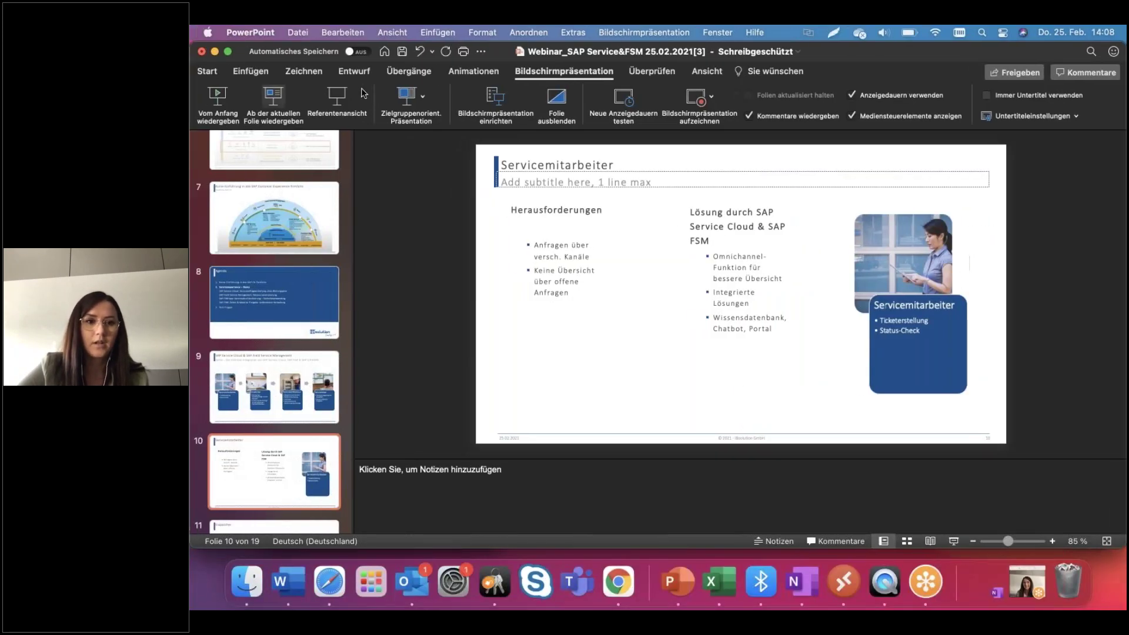
pyautogui.click(280, 102)
pyautogui.click(405, 241)
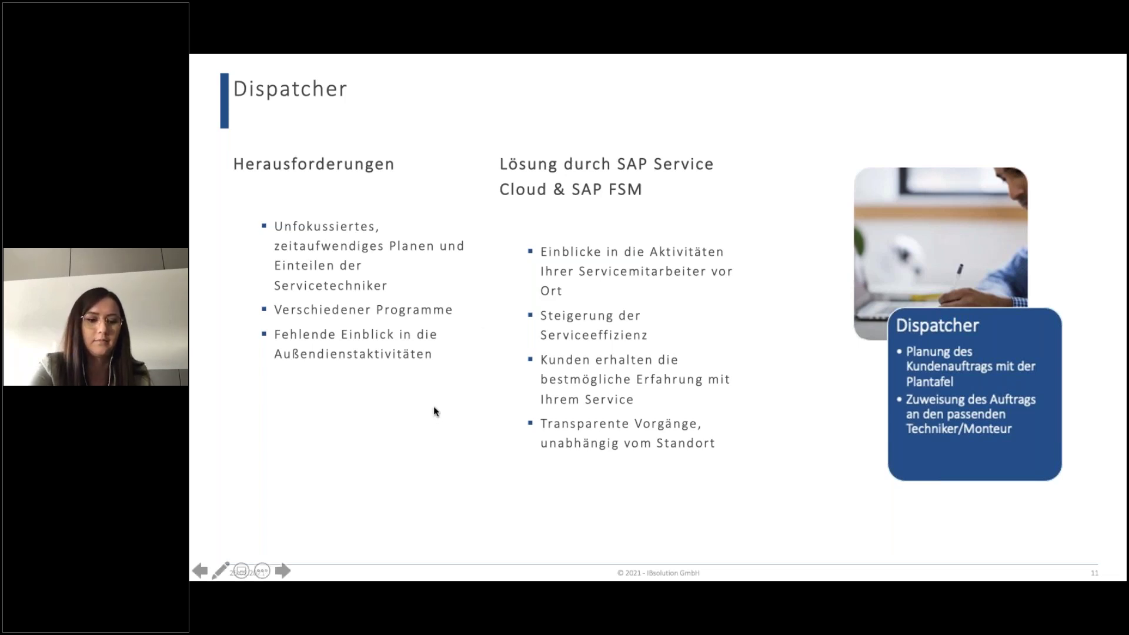
pyautogui.press('Escape')
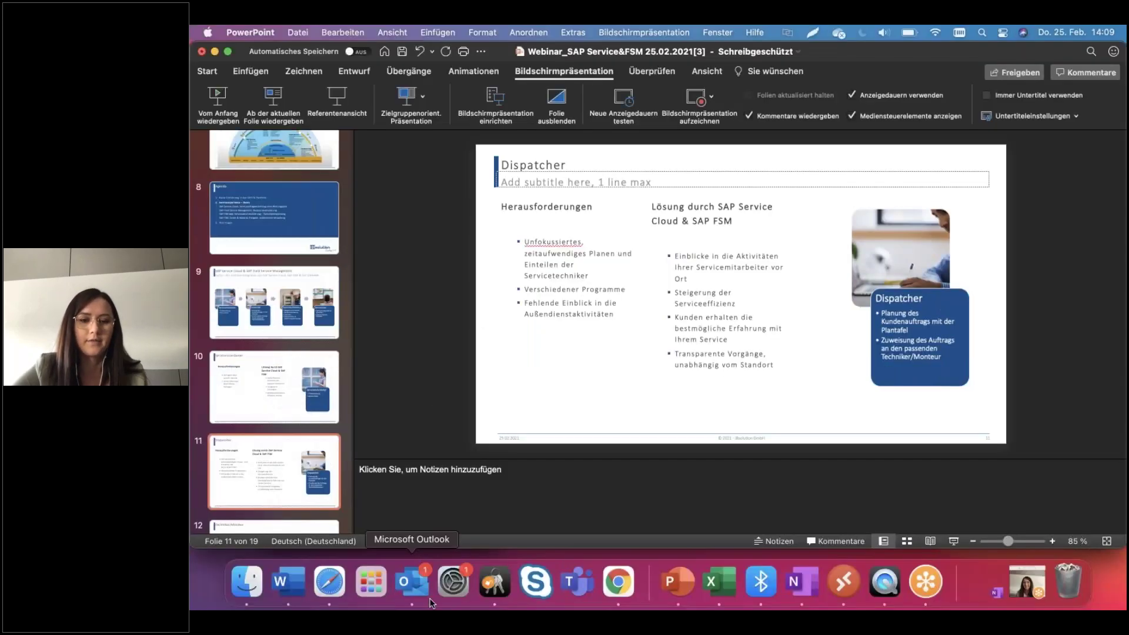
# - Switch to Safari and display the Plantafel planning board in SAP Field Service Management
pyautogui.click(618, 583)
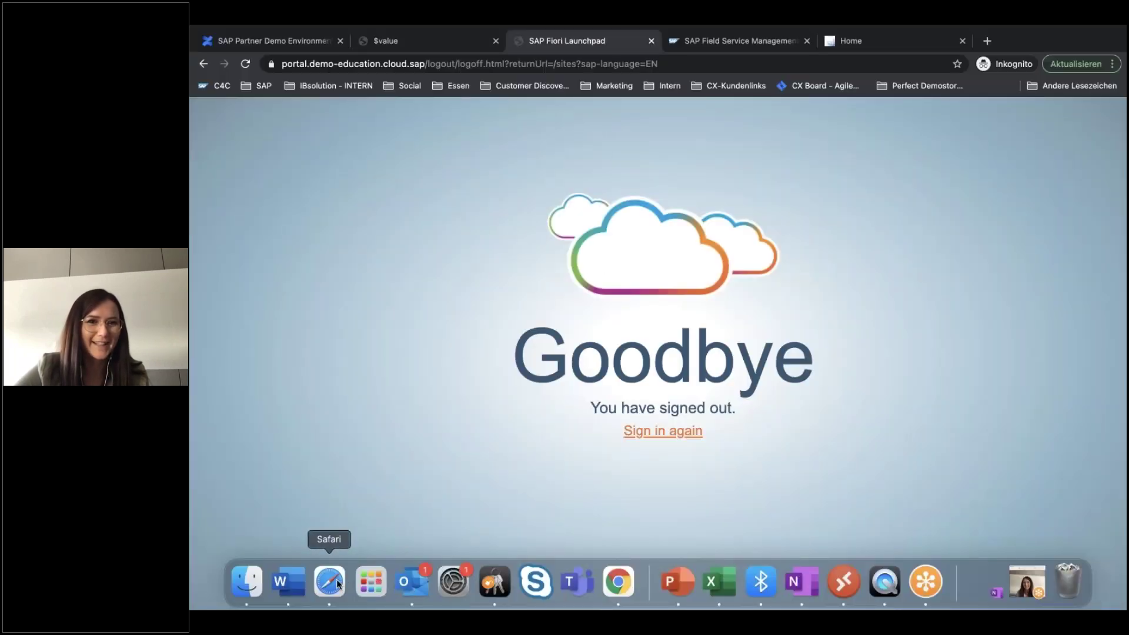
pyautogui.click(338, 584)
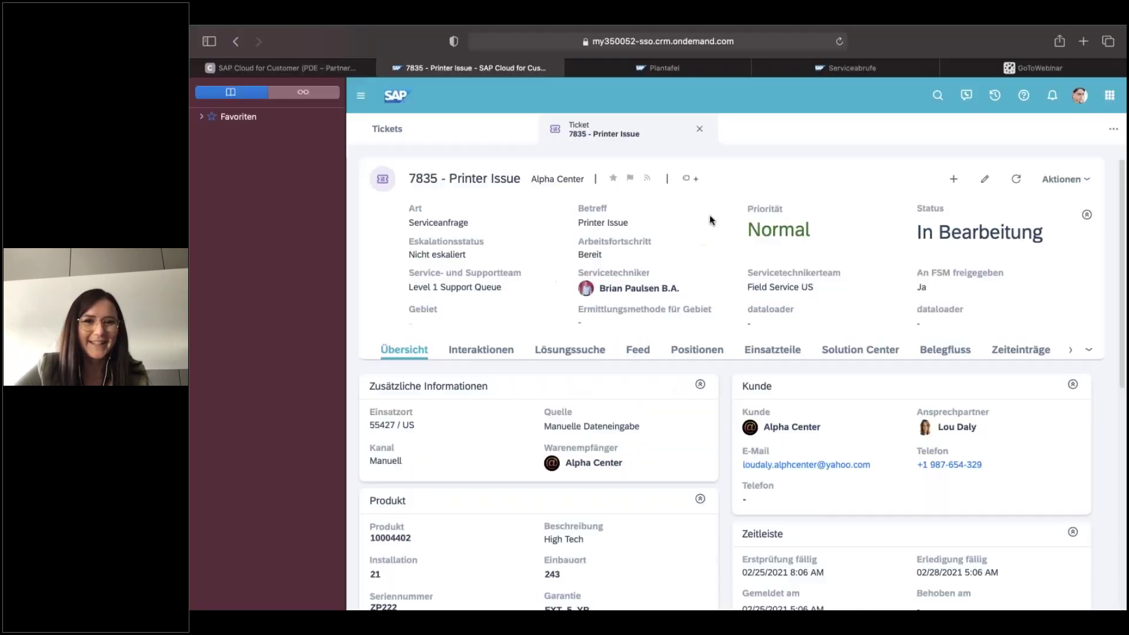
pyautogui.click(717, 71)
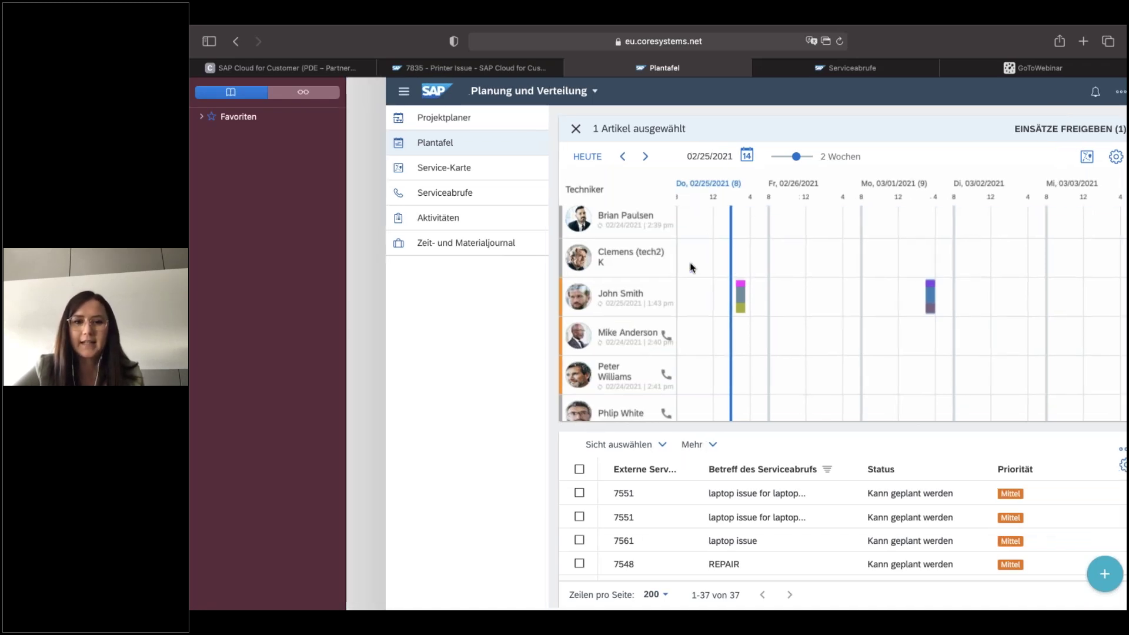
# - Examine the plannable service calls and the actions available for the first call 7551, including the technicians it can be assigned to
pyautogui.scroll(-1, 692, 277)
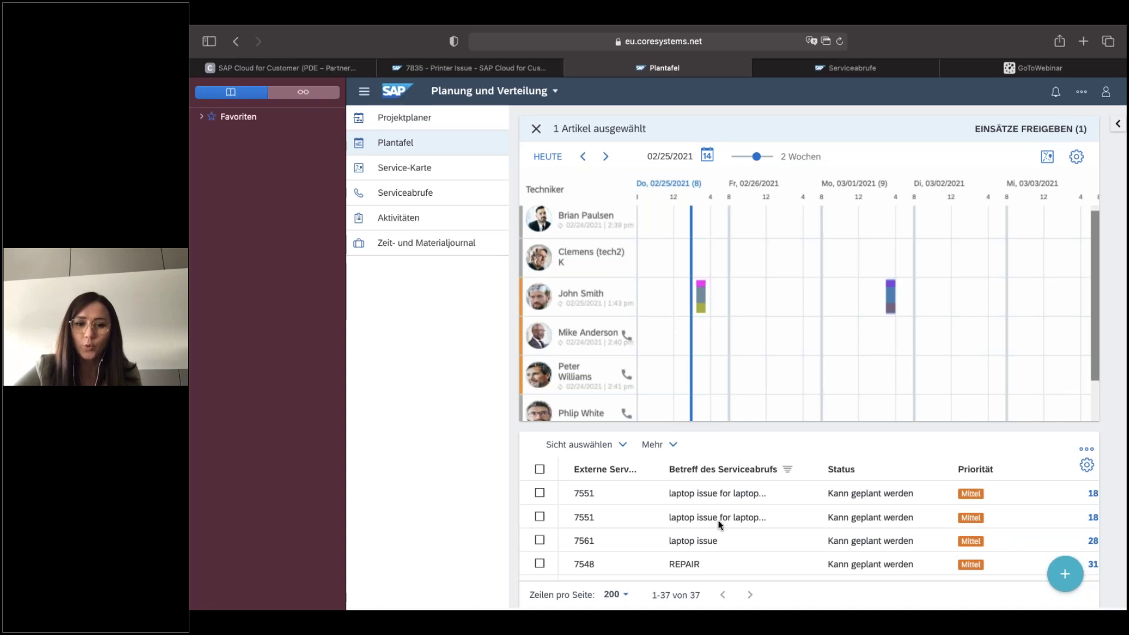
pyautogui.scroll(-5, 718, 520)
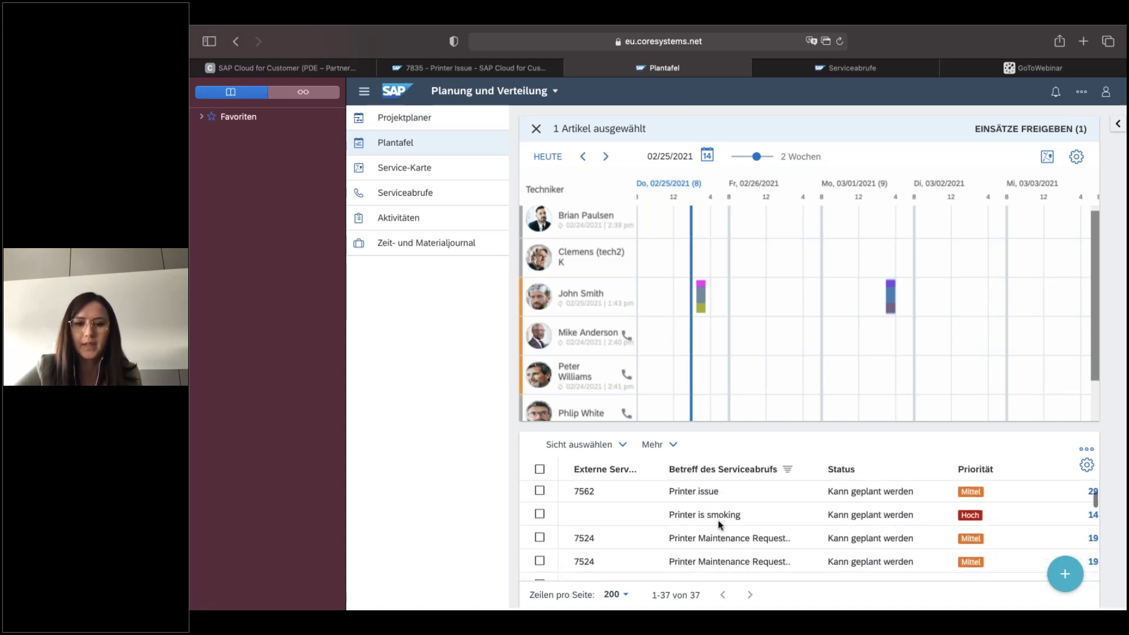
pyautogui.scroll(-1, 718, 523)
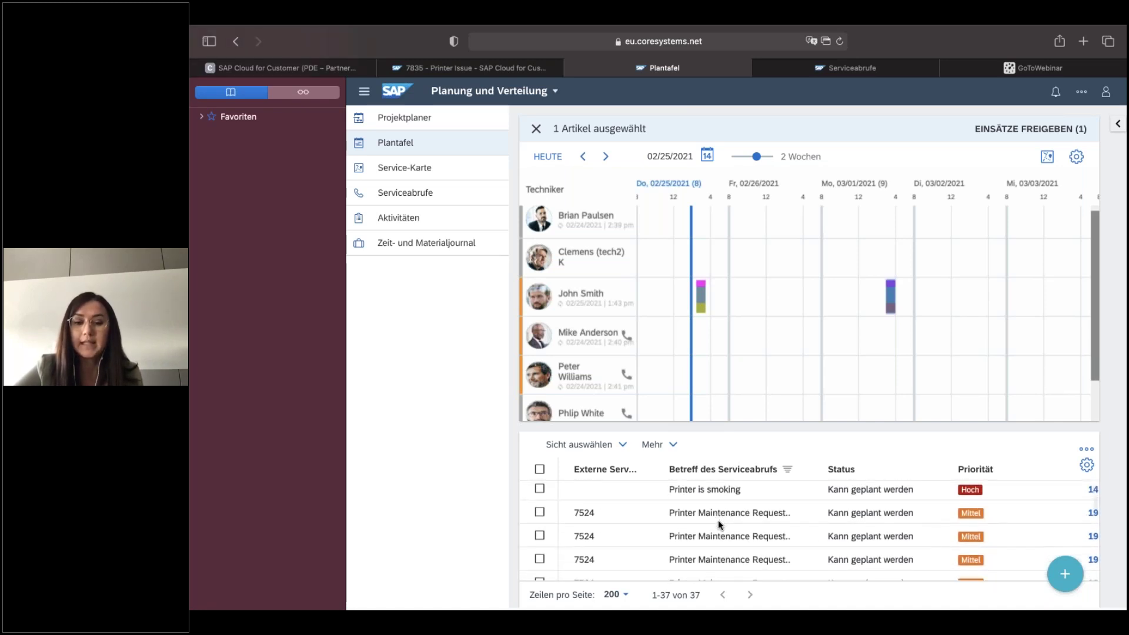
pyautogui.scroll(5, 718, 520)
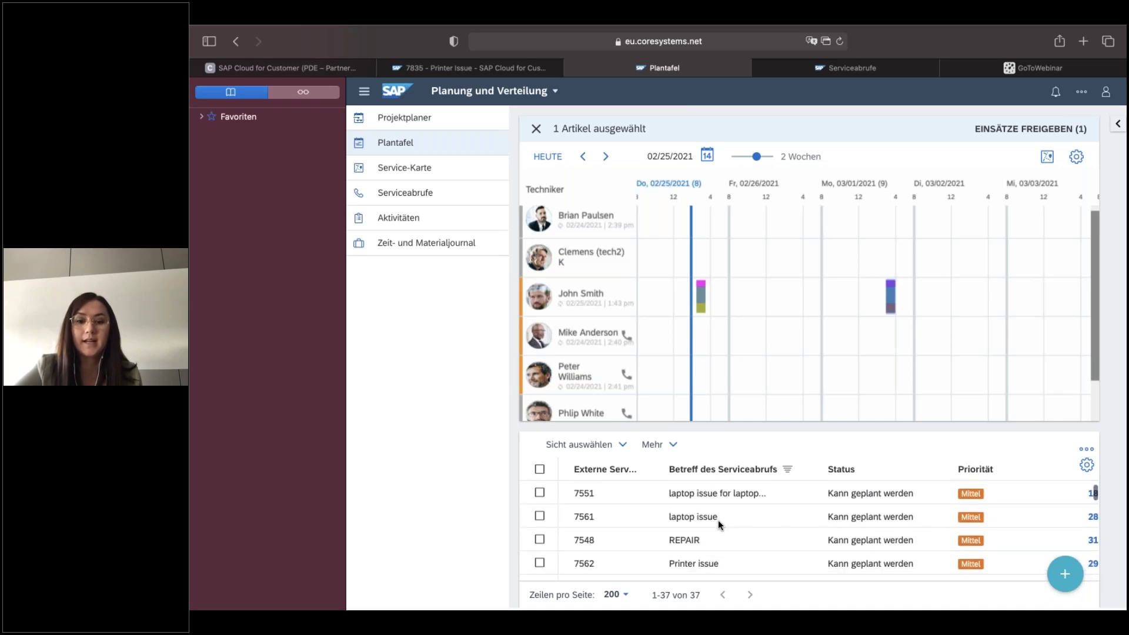
pyautogui.rightClick(617, 490)
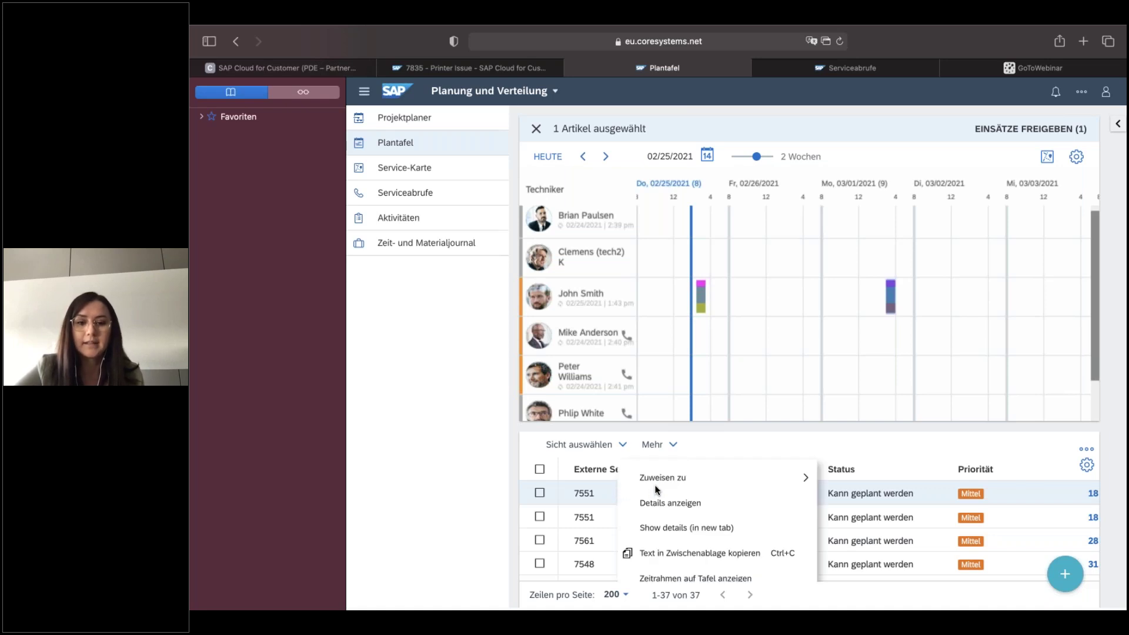
pyautogui.click(805, 481)
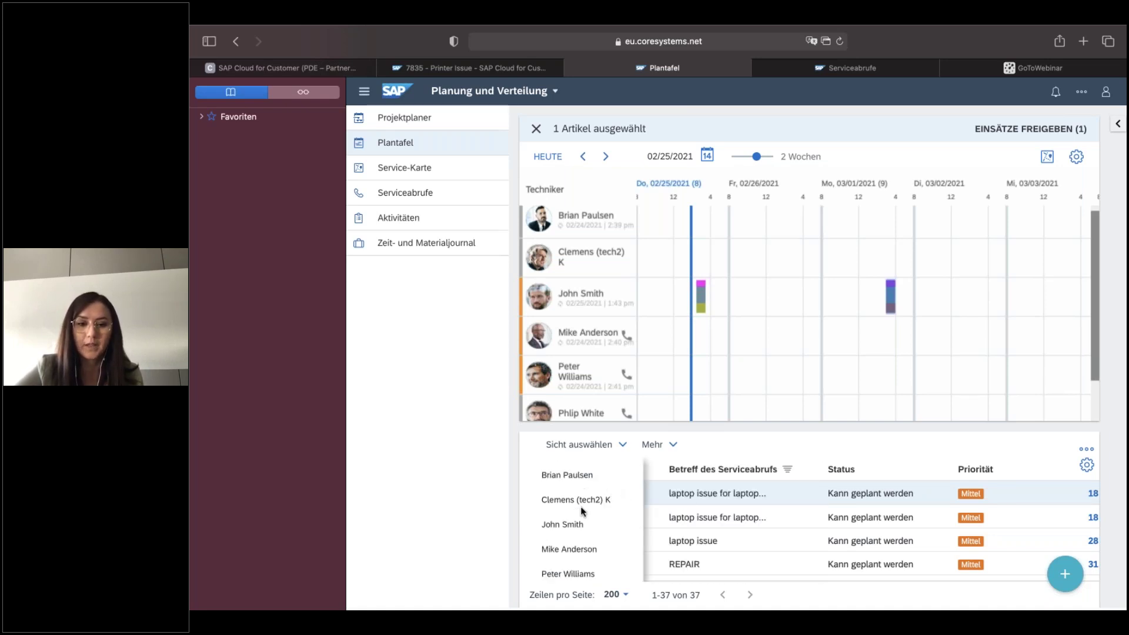
pyautogui.click(711, 444)
pyautogui.rightClick(658, 495)
pyautogui.scroll(-3, 725, 556)
pyautogui.scroll(-1, 725, 555)
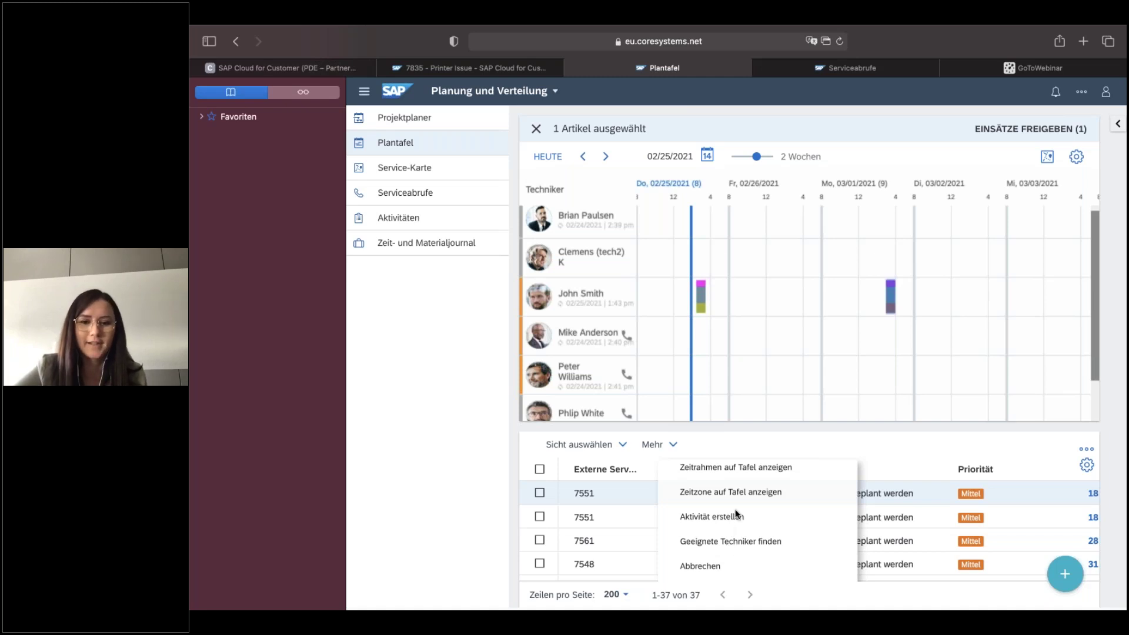
pyautogui.click(792, 440)
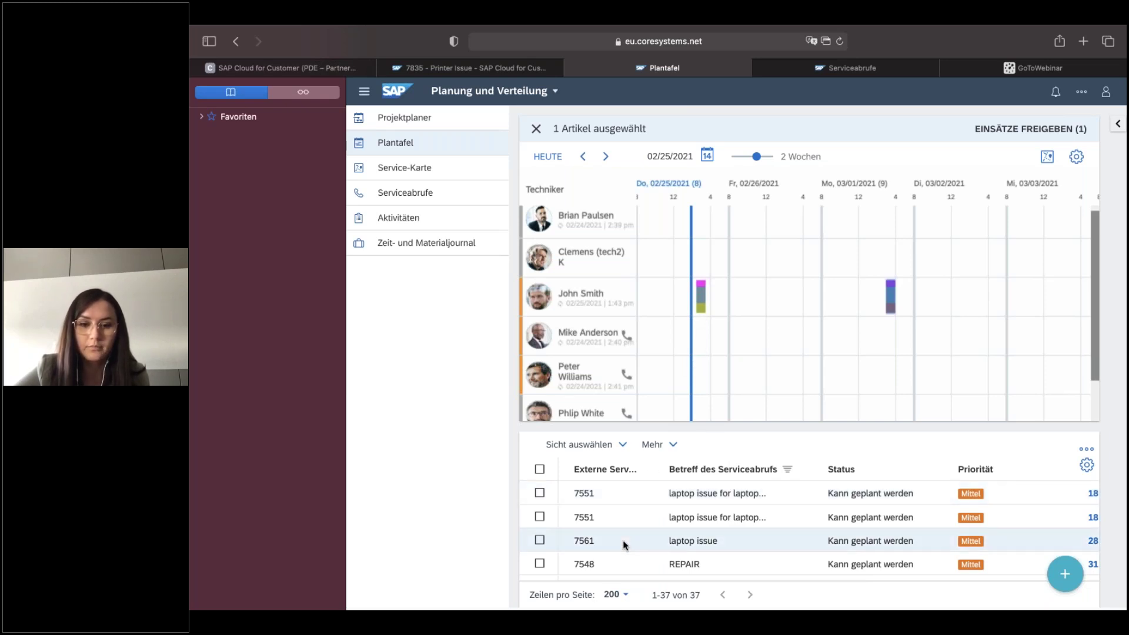
# - Assign service call 7561 "laptop issue" to the third technician on the planning board, late in the afternoon of 02/25/2021
pyautogui.moveTo(623, 540); pyautogui.dragTo(718, 313)
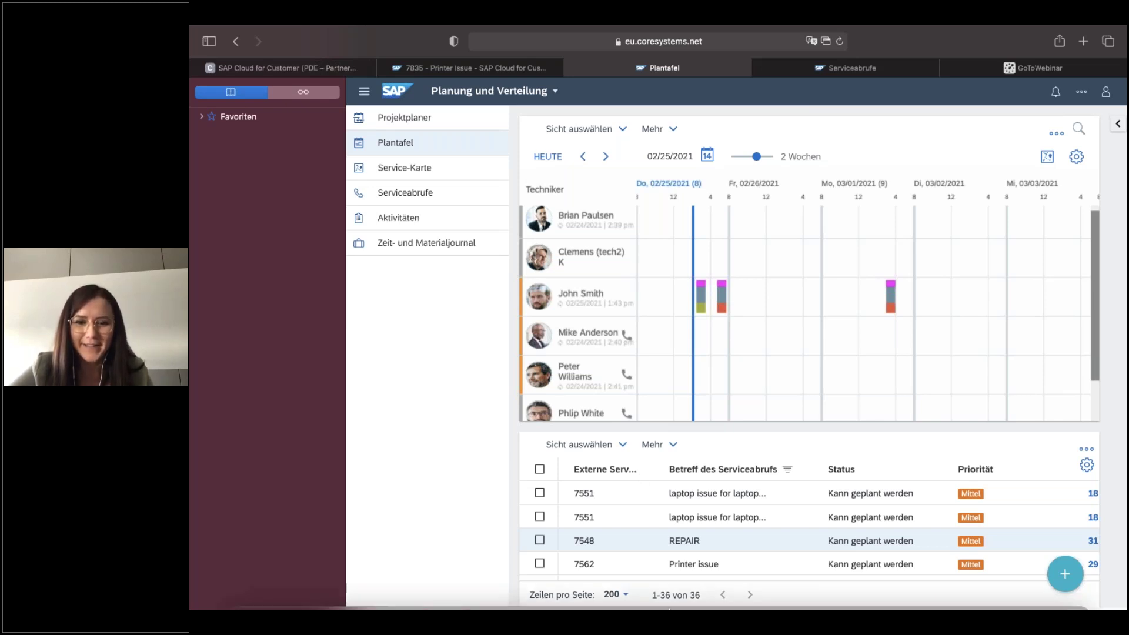
# - Switch to PowerPoint, start the slide show from the current Dispatcher slide and advance to the Techniker/Monteur slide
pyautogui.moveTo(669, 609)
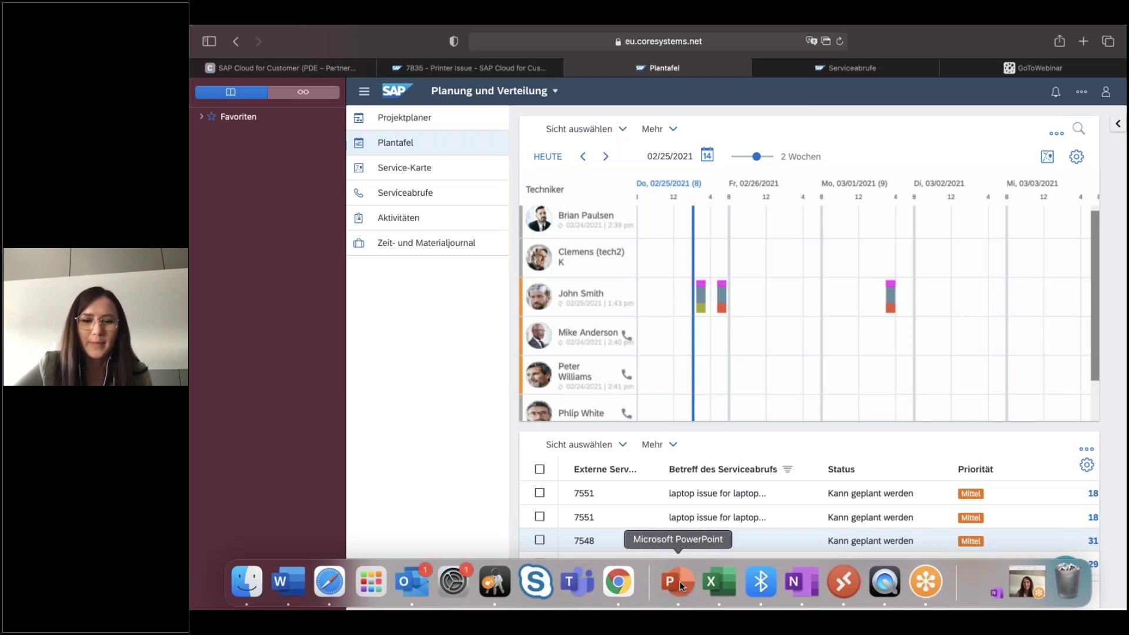
pyautogui.click(680, 583)
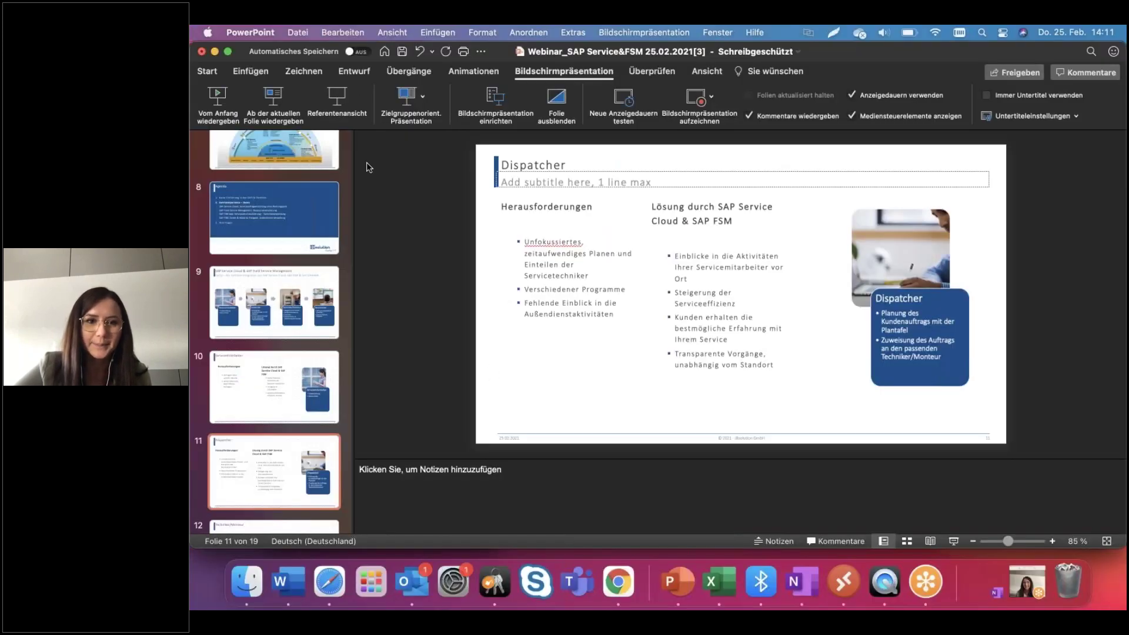
pyautogui.click(258, 107)
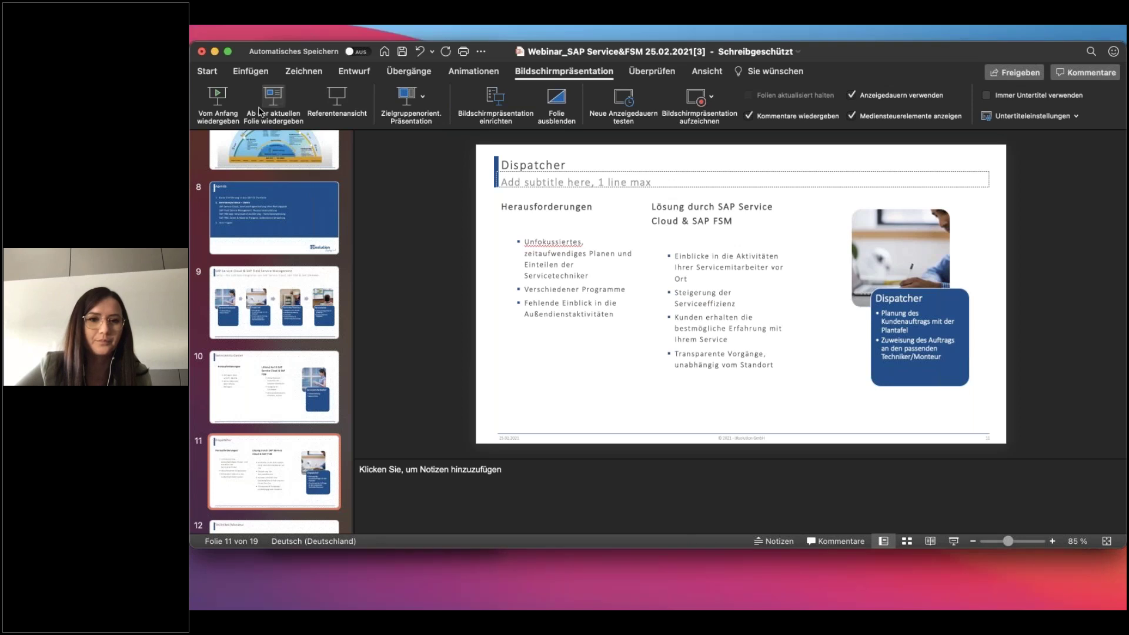
pyautogui.click(259, 107)
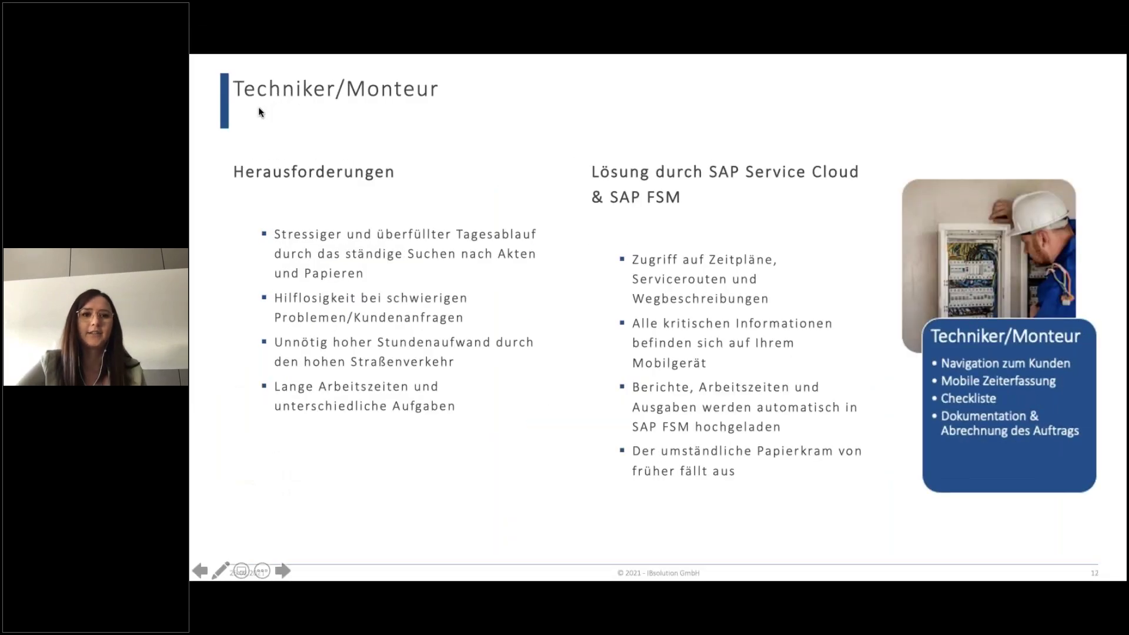